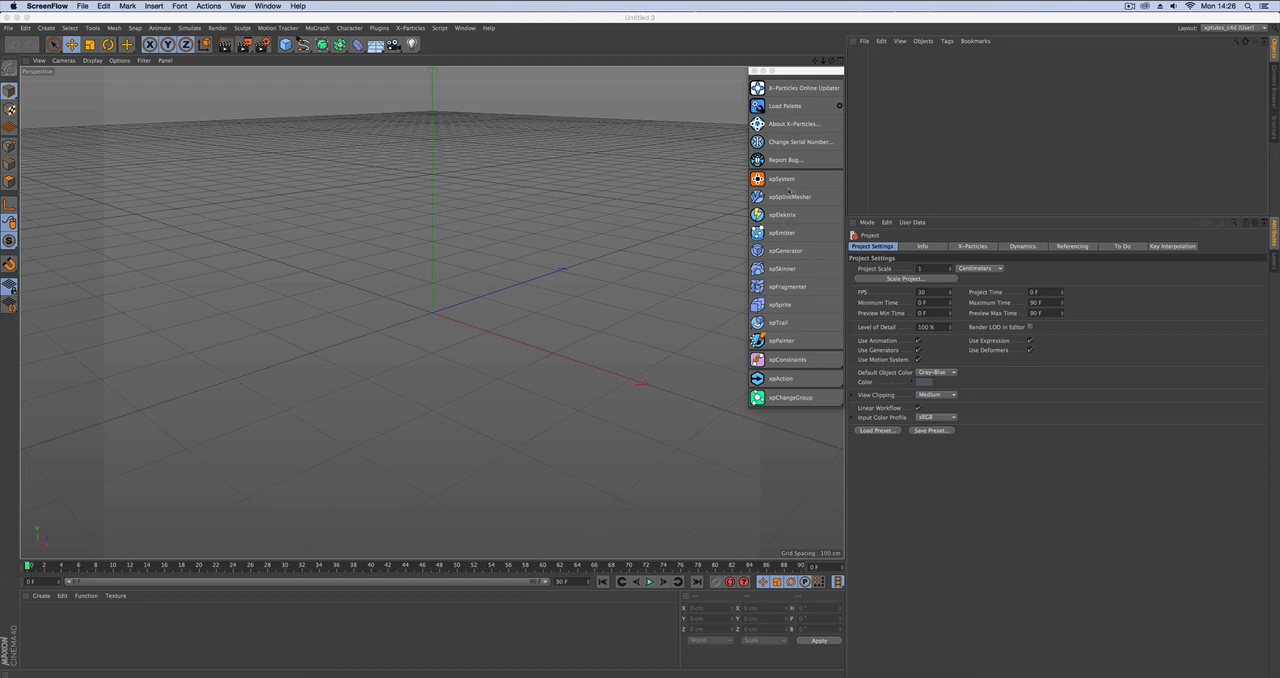
# Add an xpEmitter and an xpTurbulence motion modifier to the scene.
pyautogui.click(783, 236)
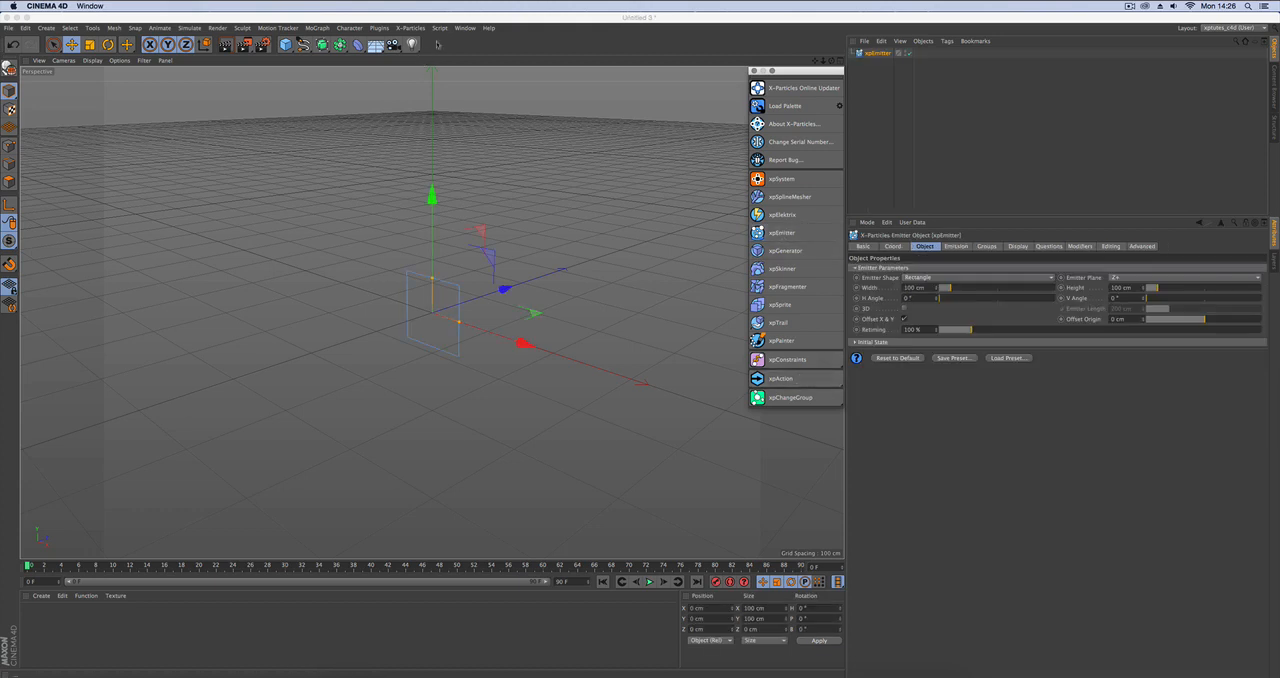
pyautogui.click(410, 27)
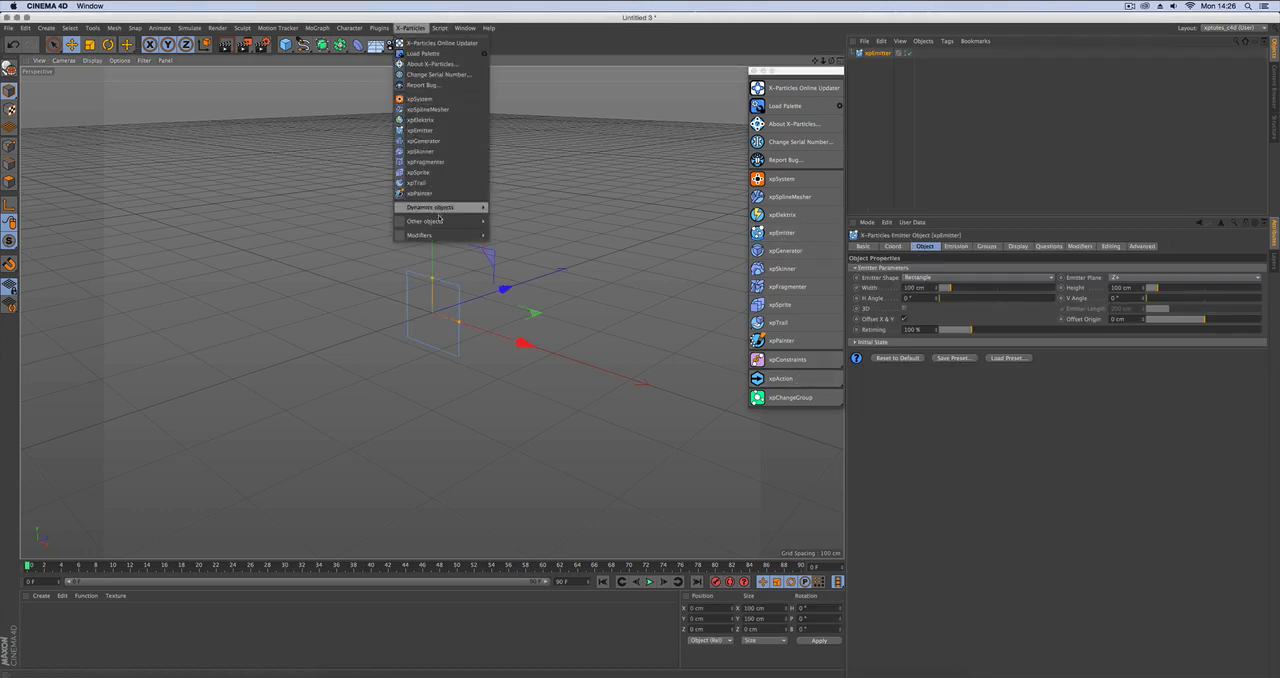
pyautogui.moveTo(455, 222)
pyautogui.moveTo(420, 235)
pyautogui.moveTo(500, 248)
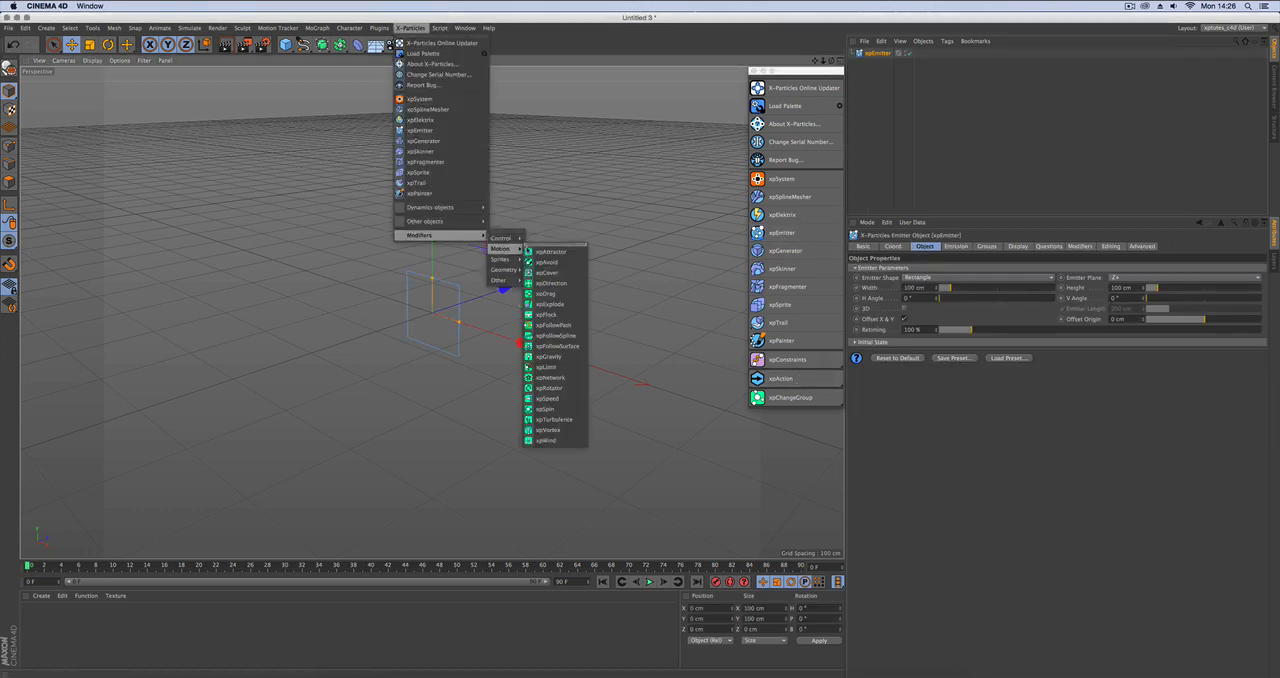
pyautogui.click(541, 421)
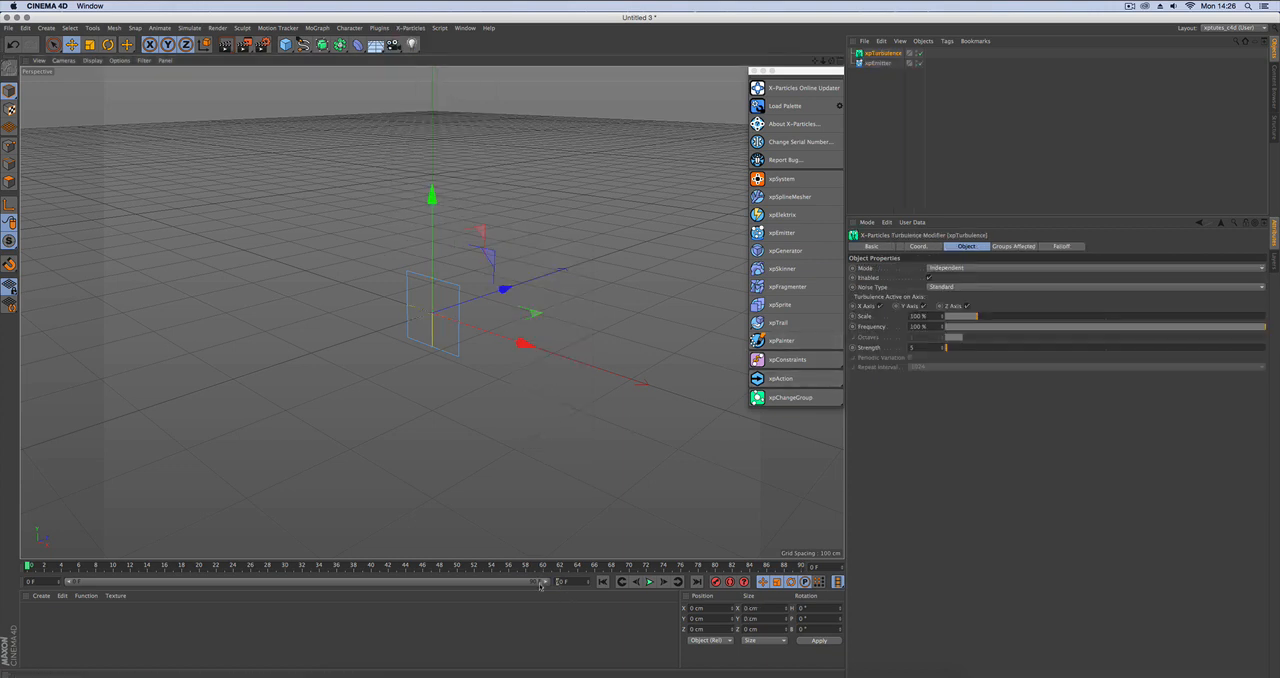
# Set the project's end frame to 500 and extend the preview range to the full length.
pyautogui.write('500')
pyautogui.click(557, 626)
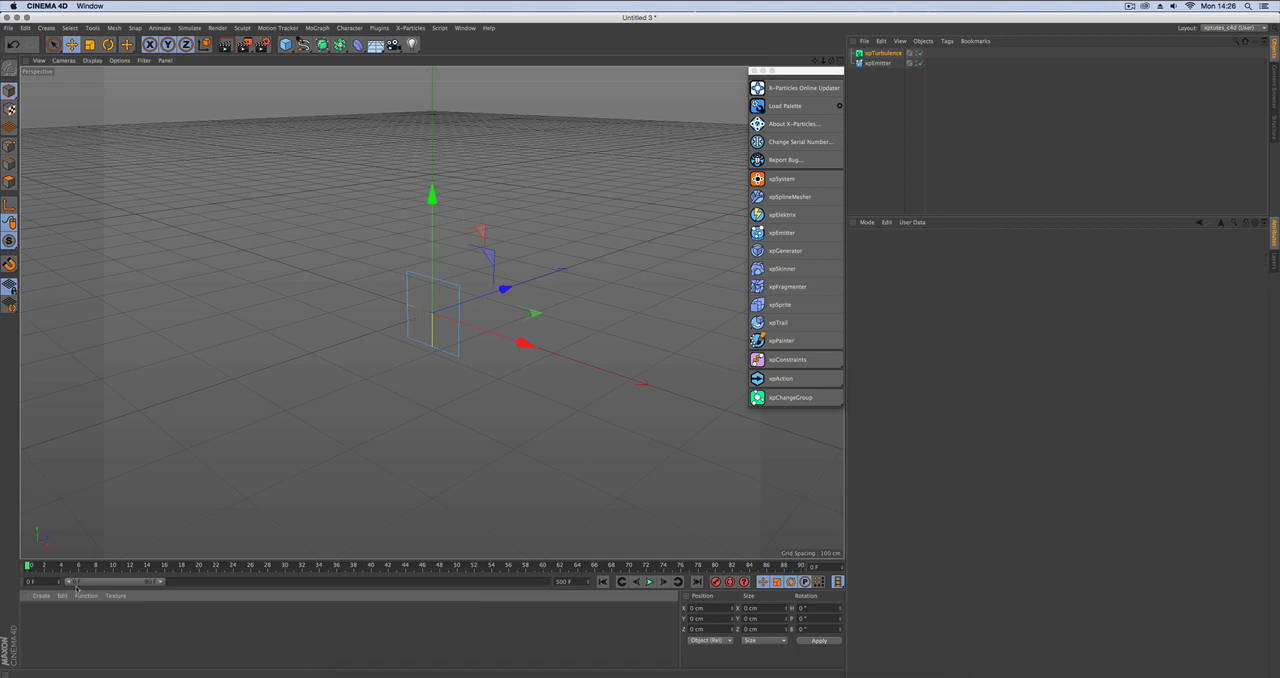
pyautogui.moveTo(156, 583); pyautogui.dragTo(548, 583)
# Show the emitter's emission settings, and add an xpTrail object to the scene.
pyautogui.click(878, 63)
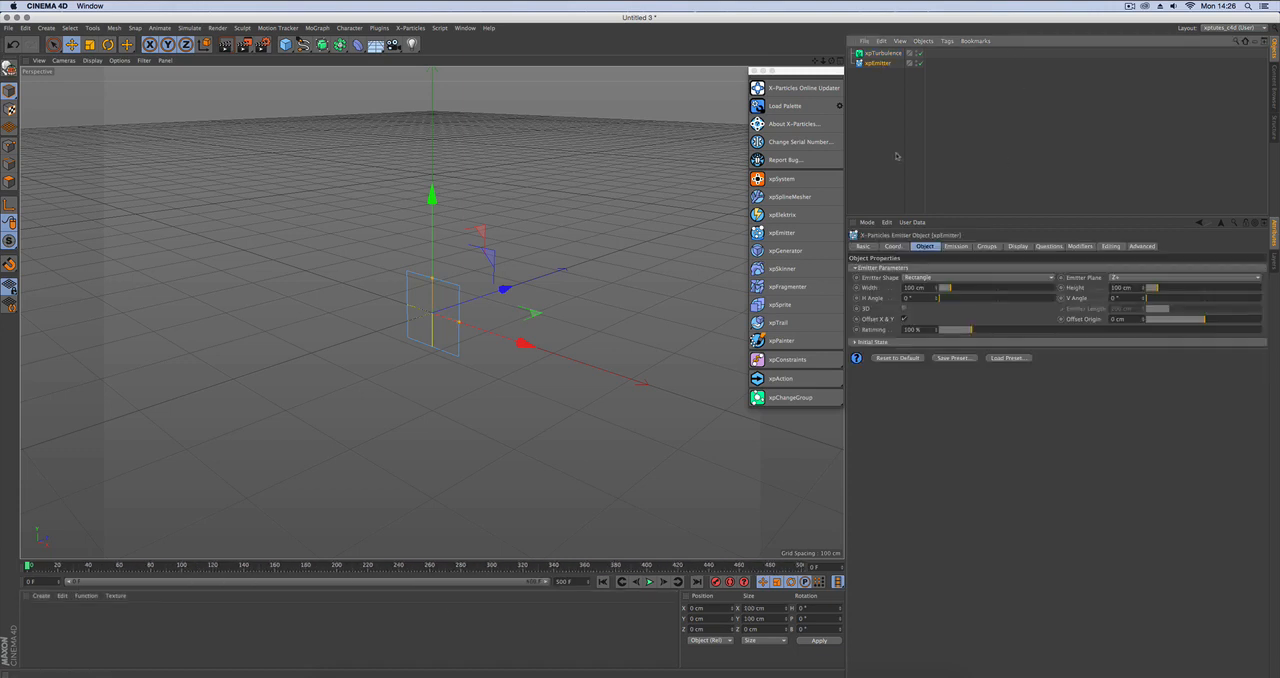
pyautogui.click(958, 247)
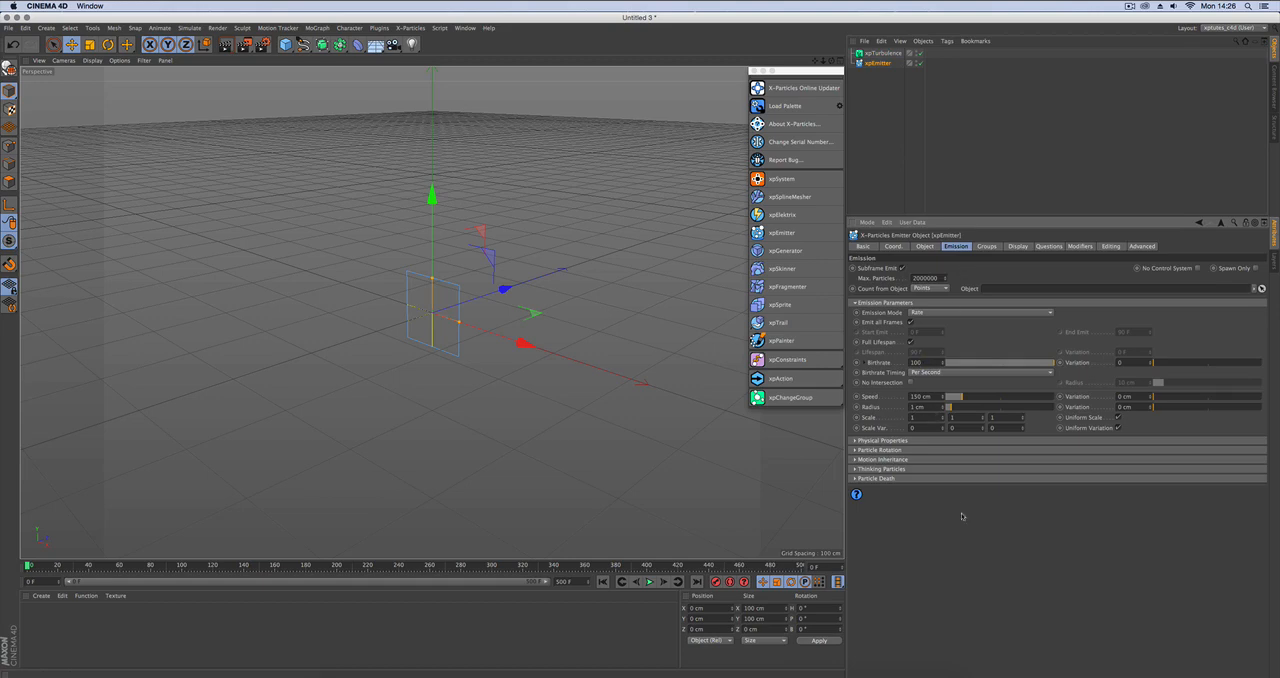
pyautogui.click(782, 323)
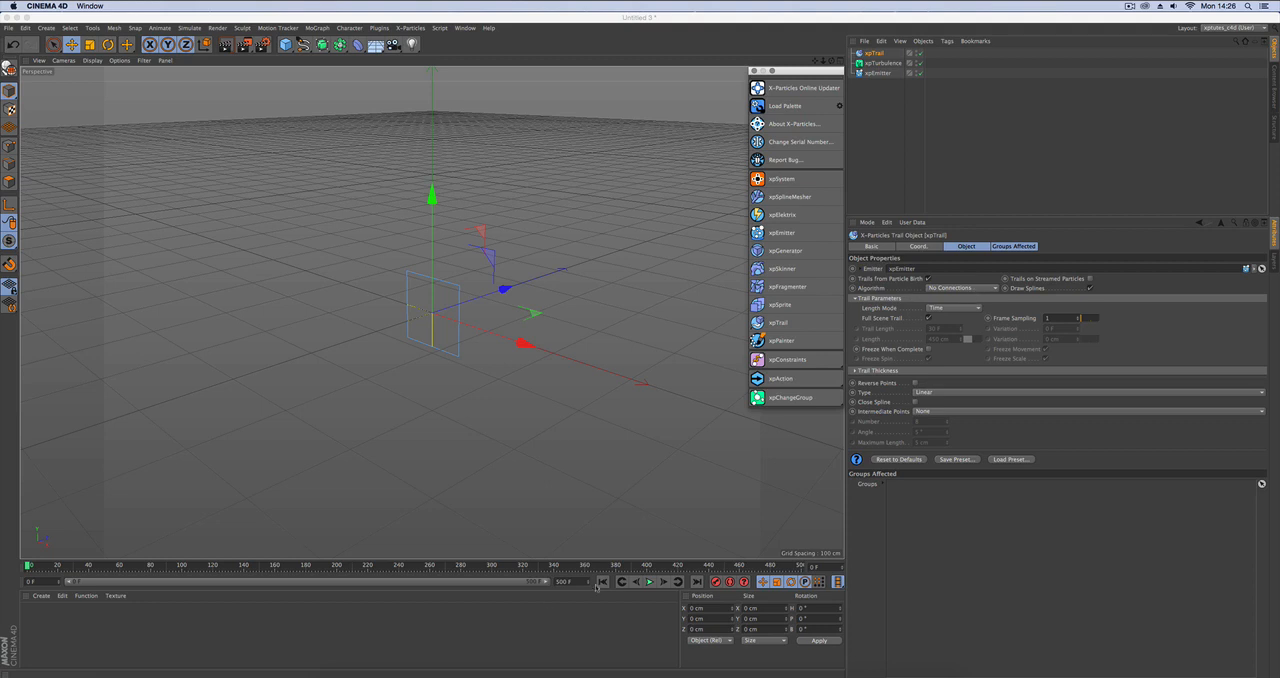
# Play the simulation, stop it around frame 143, and inspect the trails from the side.
pyautogui.click(650, 581)
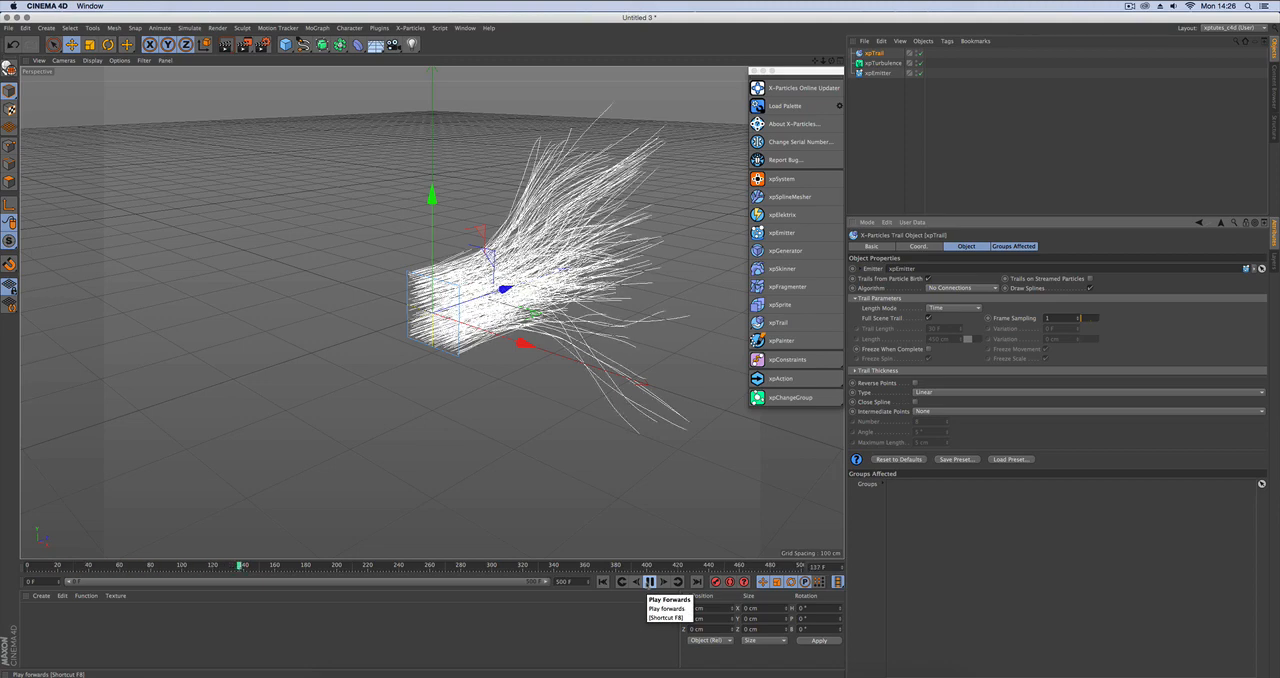
pyautogui.click(649, 582)
pyautogui.keyDown('alt'); pyautogui.moveTo(665, 410); pyautogui.dragTo(606, 370); pyautogui.keyUp('alt')
pyautogui.keyDown('alt'); pyautogui.moveTo(606, 370); pyautogui.dragTo(290, 365, button='middle'); pyautogui.keyUp('alt')
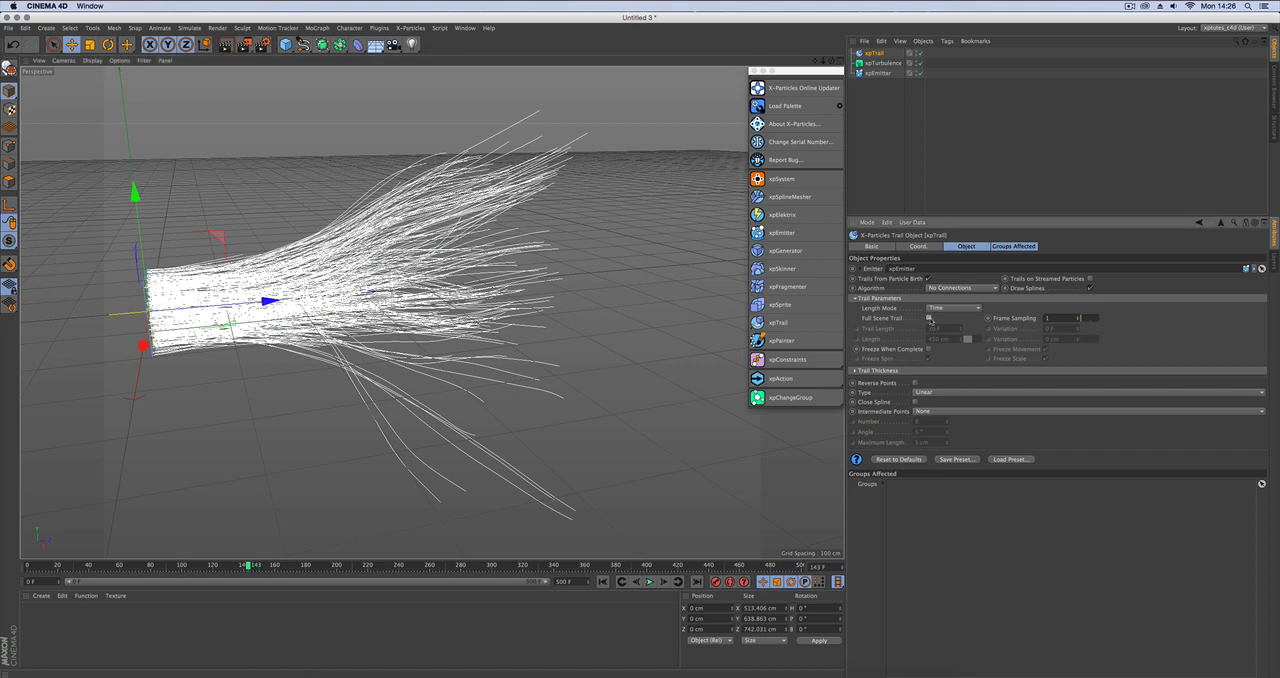
# Disable Full Scene Trail, set Trail Length and its Variation to 10 F, and replay the simulation from the start.
pyautogui.click(929, 318)
pyautogui.click(603, 581)
pyautogui.click(648, 582)
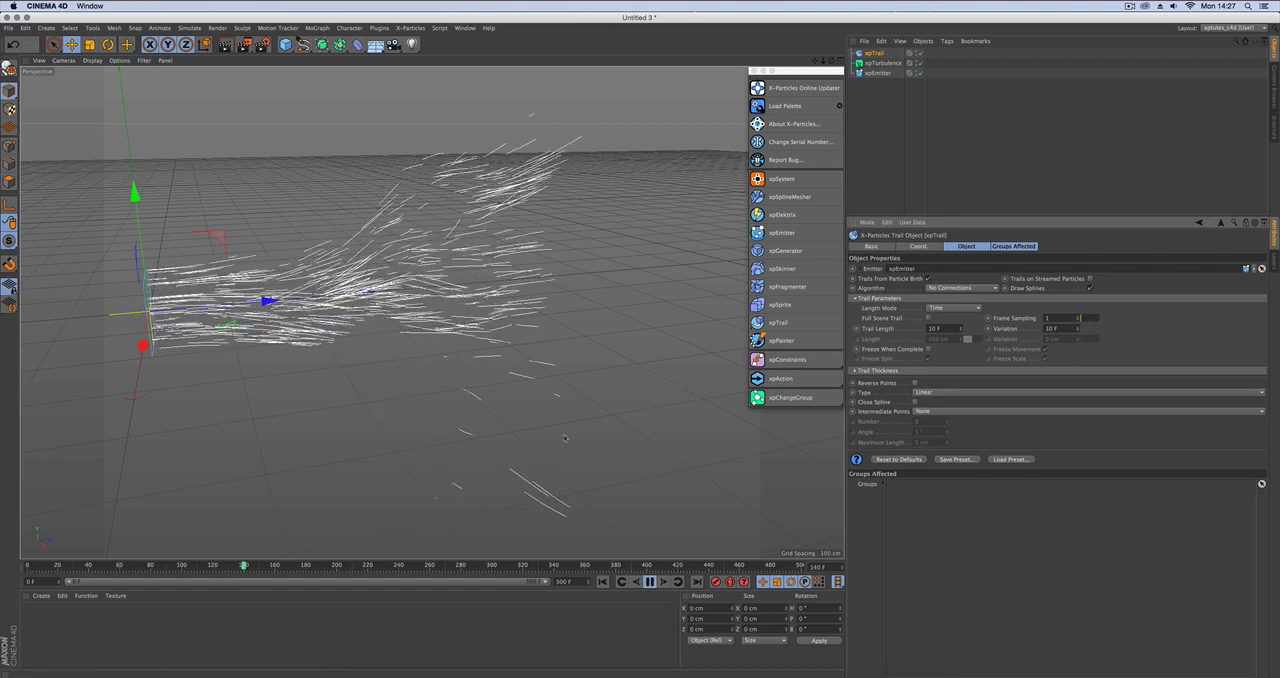
pyautogui.moveTo(420, 358)
pyautogui.keyDown('alt'); pyautogui.mouseDown()
pyautogui.moveTo(470, 364)
pyautogui.moveTo(438, 352)
pyautogui.mouseUp(); pyautogui.keyUp('alt')
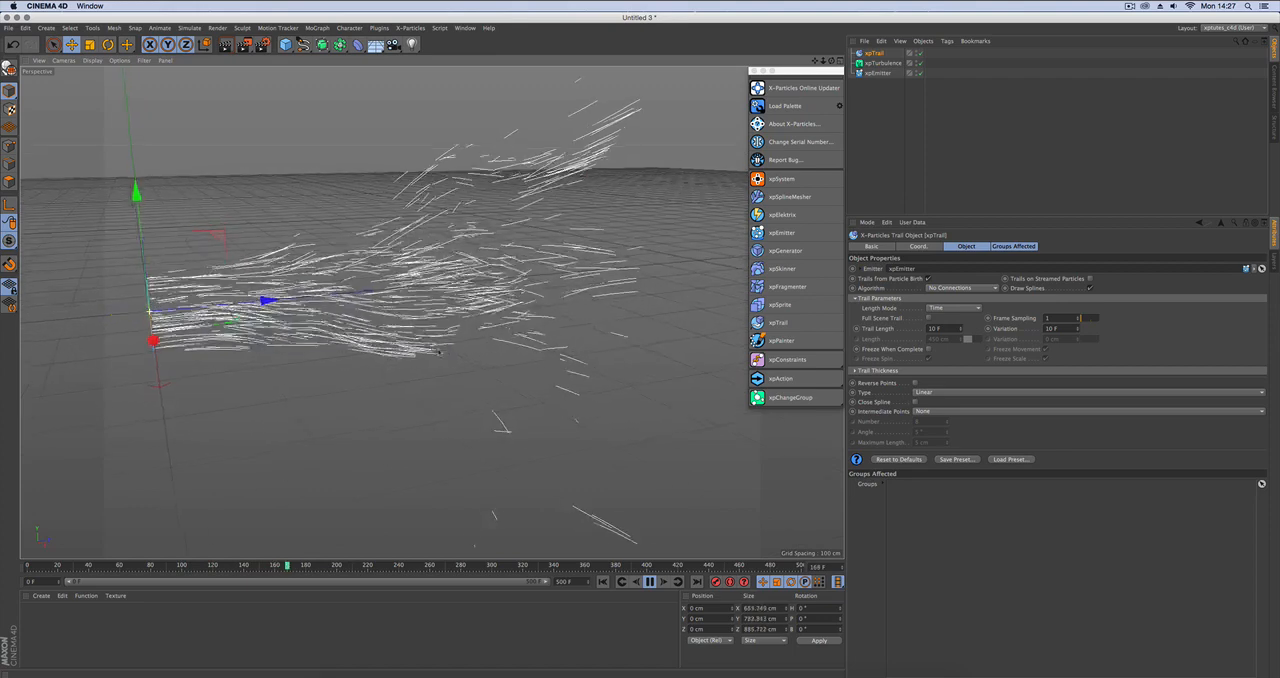
pyautogui.click(648, 583)
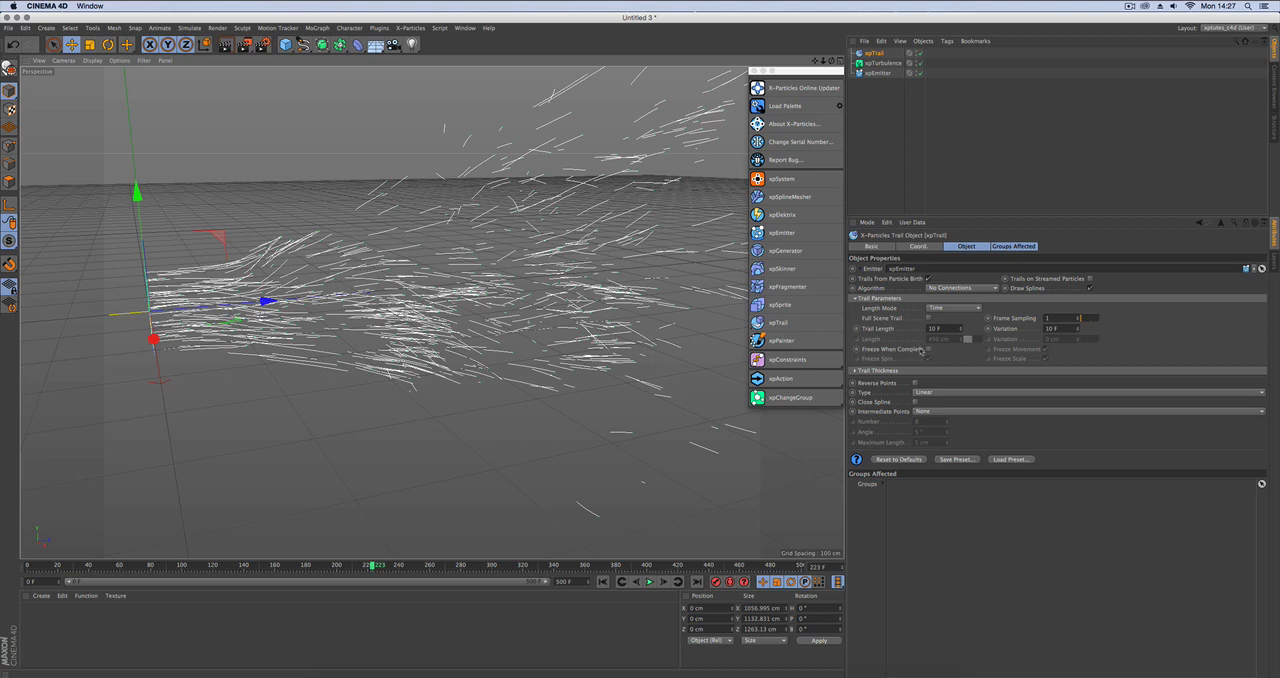
# Examine the trail's thickness settings and spline type options, and display only its object properties.
pyautogui.click(907, 371)
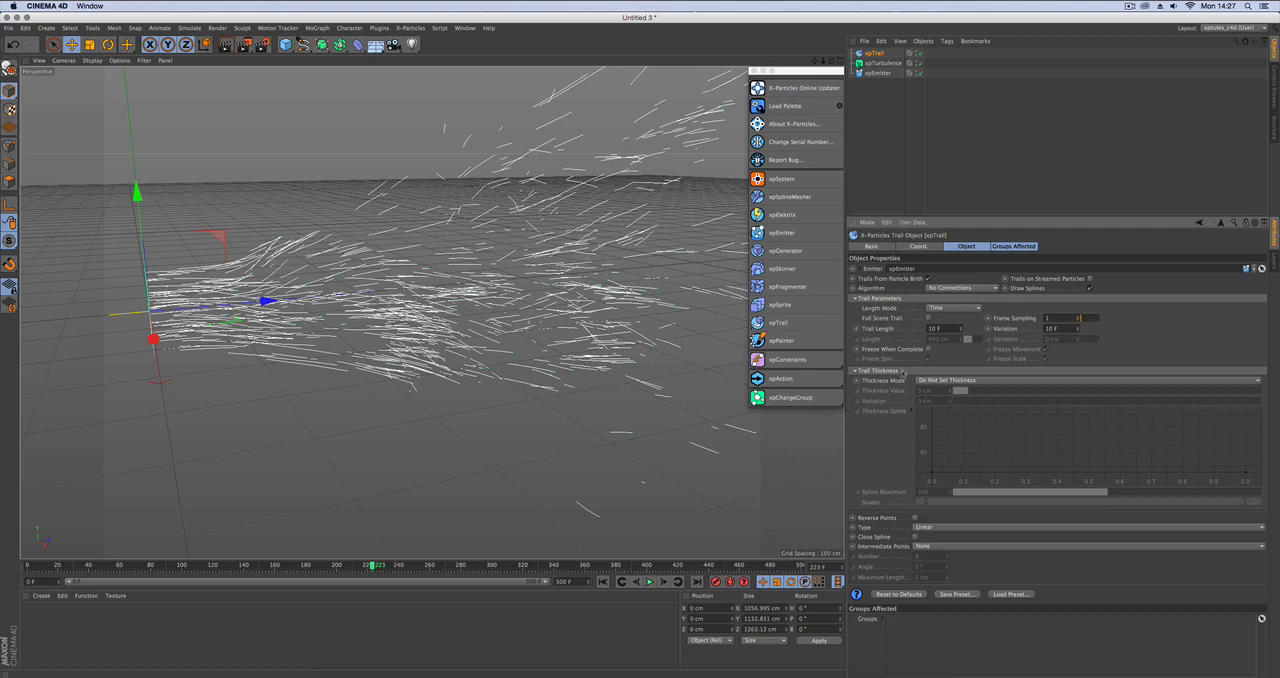
pyautogui.click(903, 371)
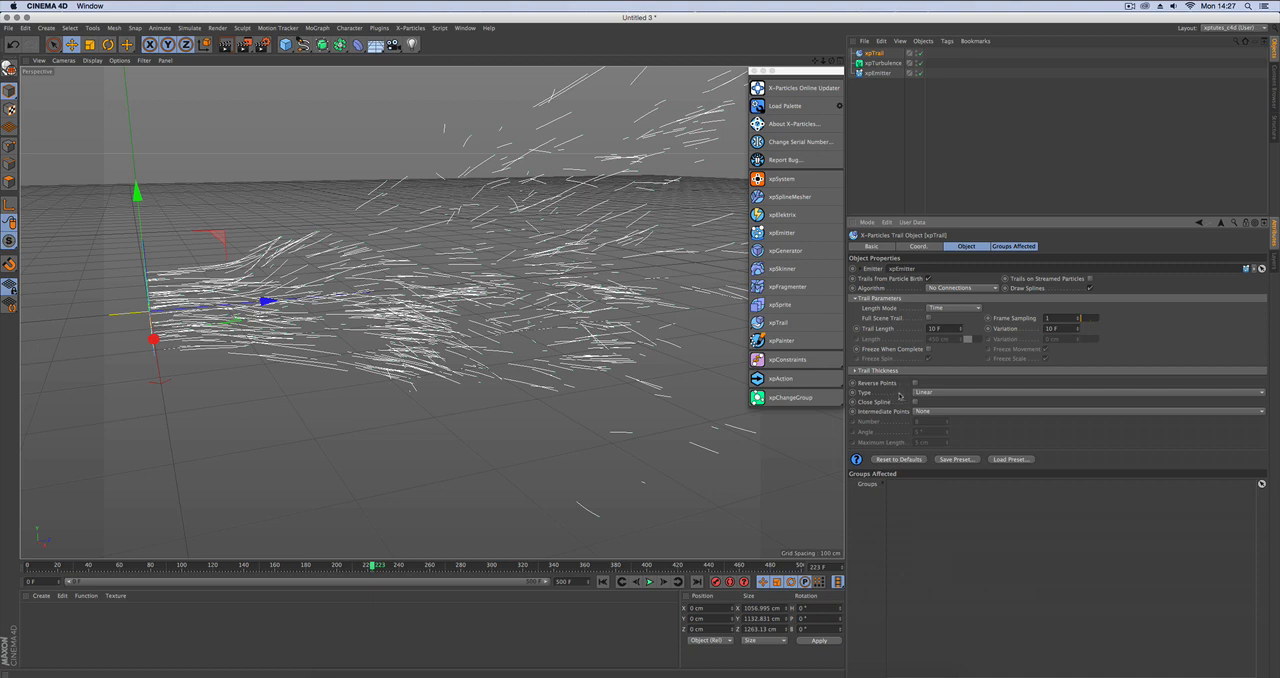
pyautogui.click(939, 392)
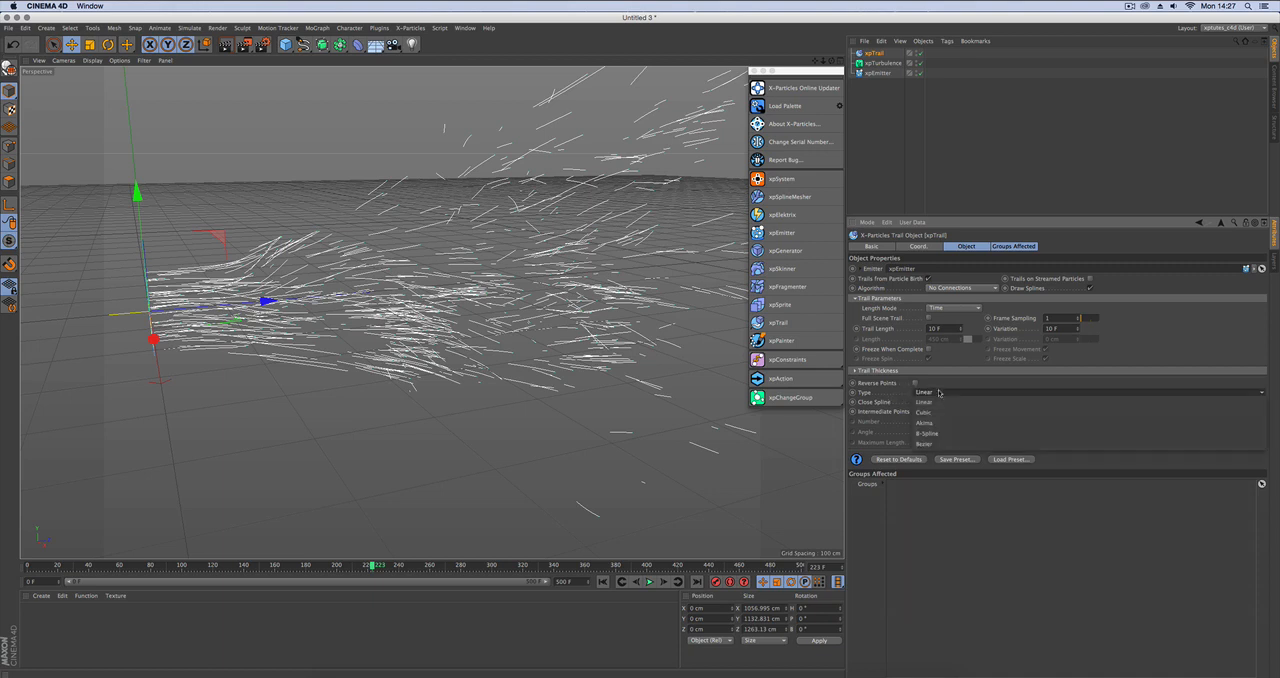
pyautogui.click(980, 391)
pyautogui.click(967, 247)
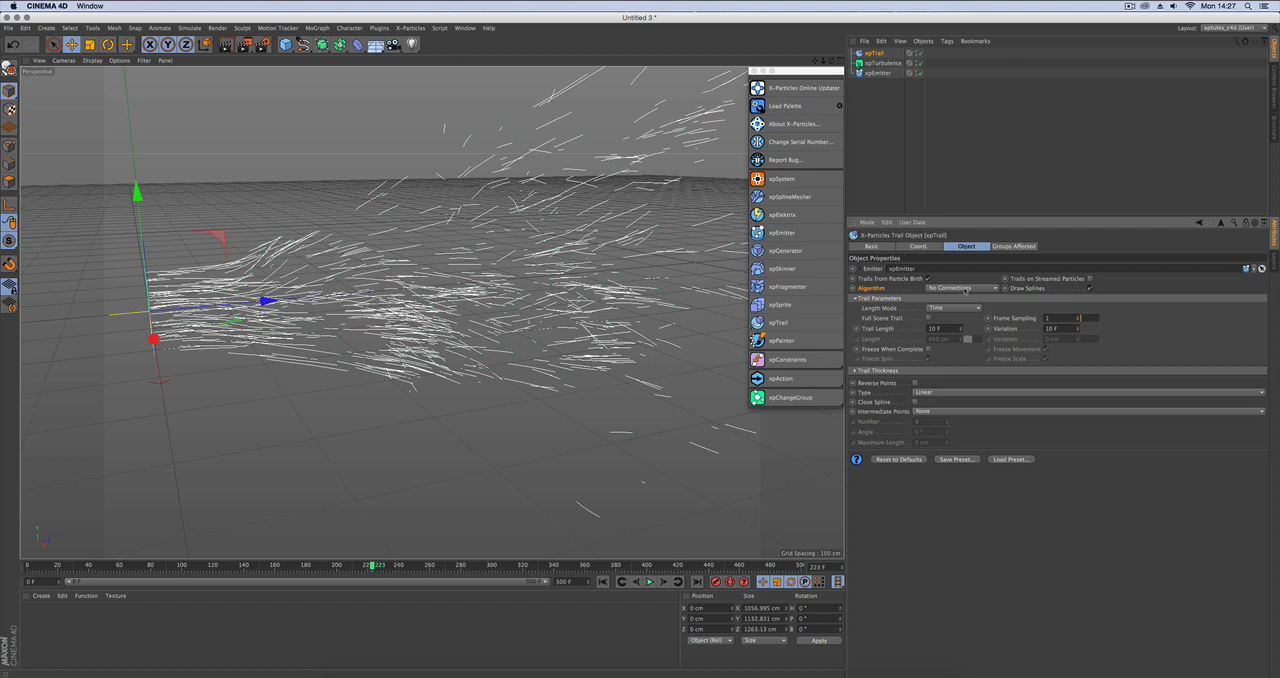
# Try the All Points to all Points algorithm on the trail and inspect the connections.
pyautogui.click(963, 288)
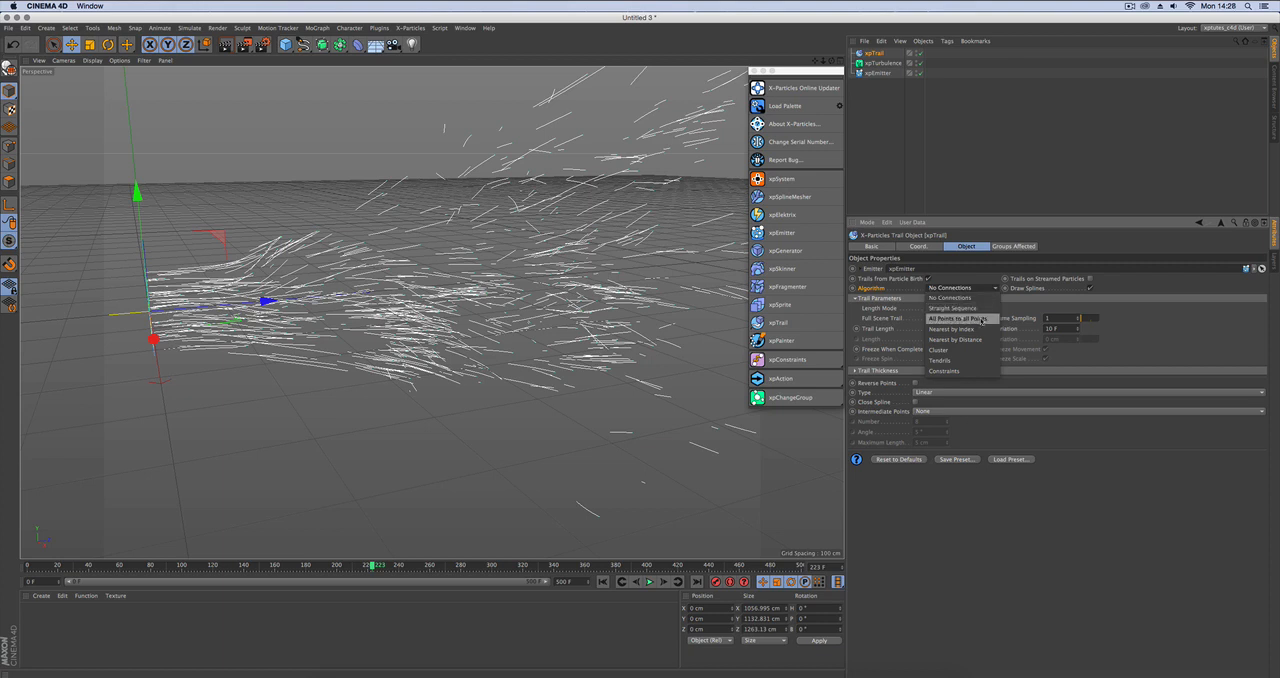
pyautogui.click(983, 320)
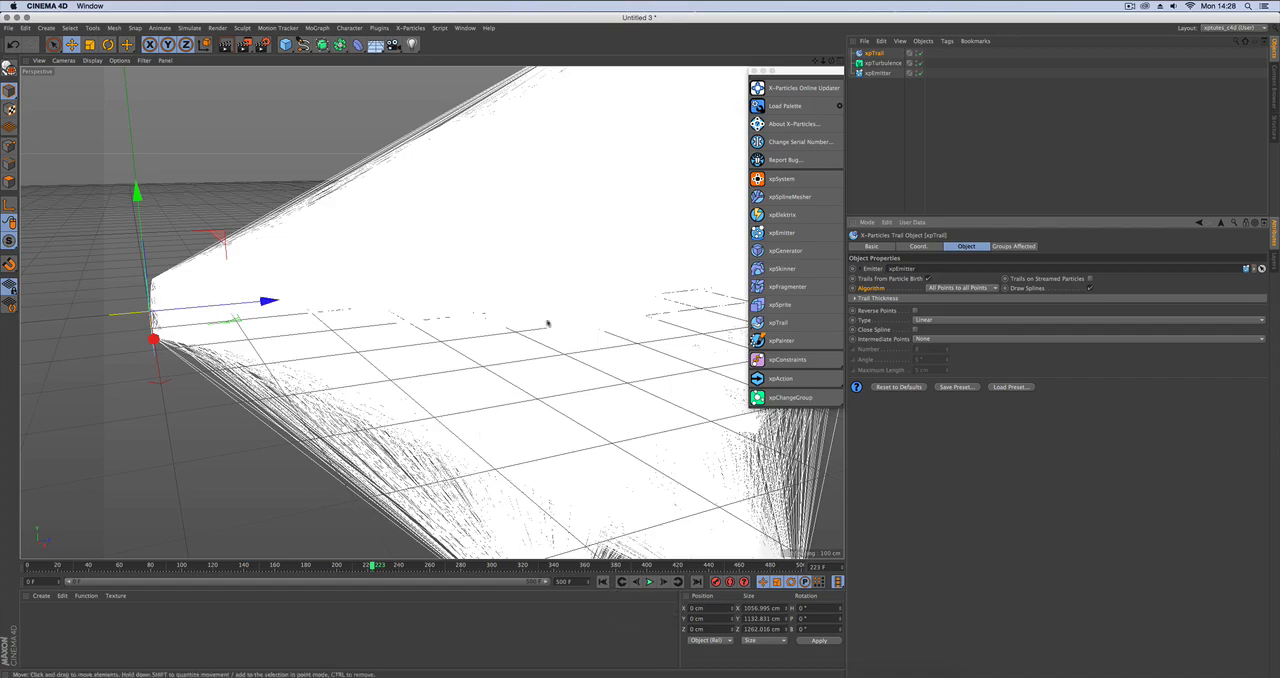
pyautogui.scroll(-8, 540, 318)
pyautogui.keyDown('alt'); pyautogui.moveTo(506, 326); pyautogui.dragTo(425, 330); pyautogui.keyUp('alt')
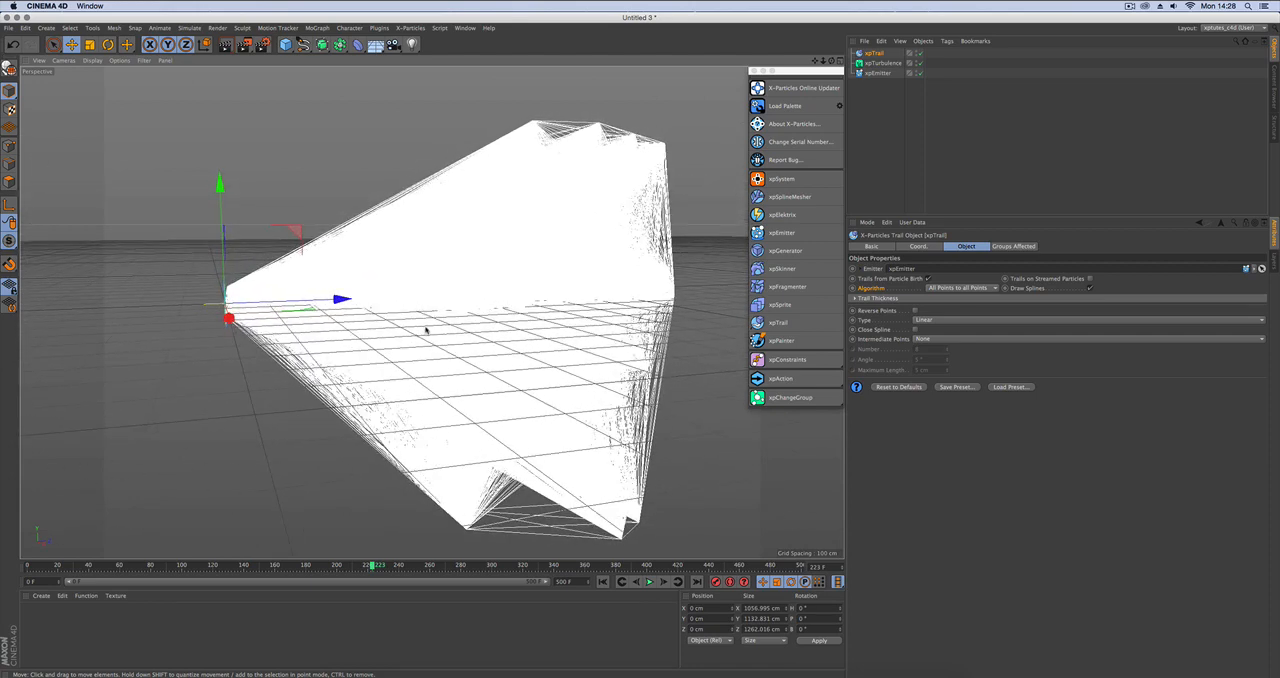
# Try the Nearest by Index algorithm on the trail and inspect the connections from several angles.
pyautogui.click(976, 289)
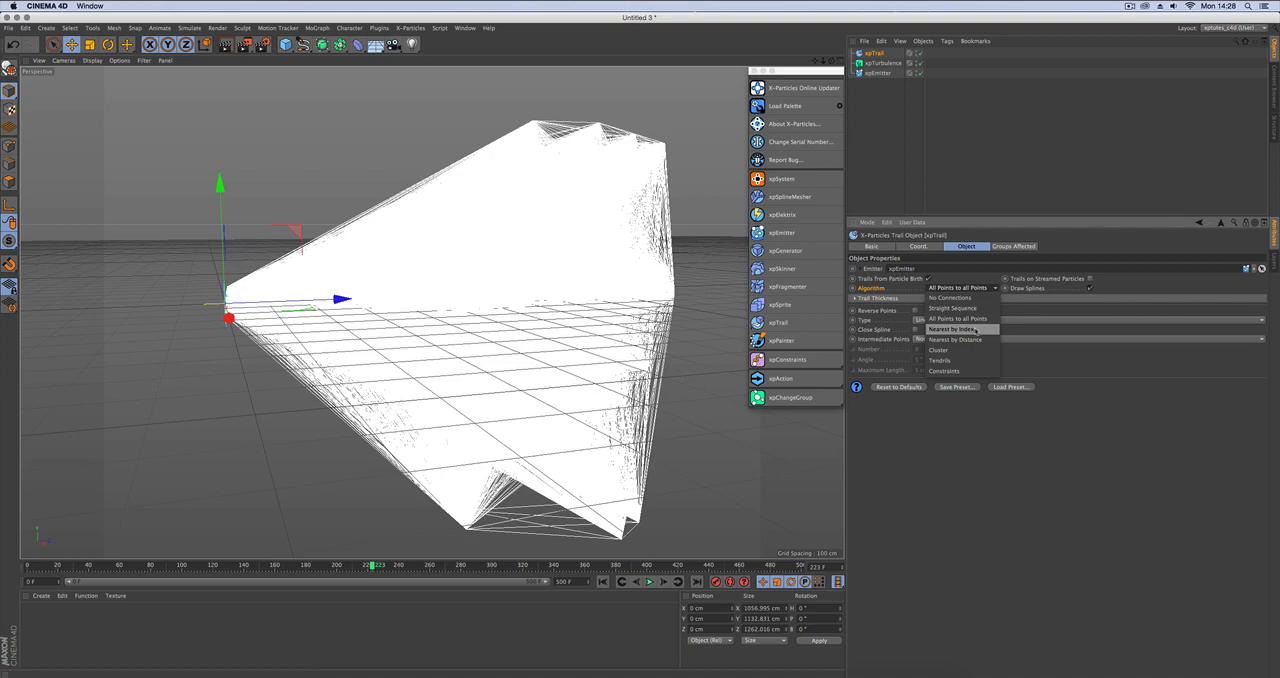
pyautogui.click(975, 330)
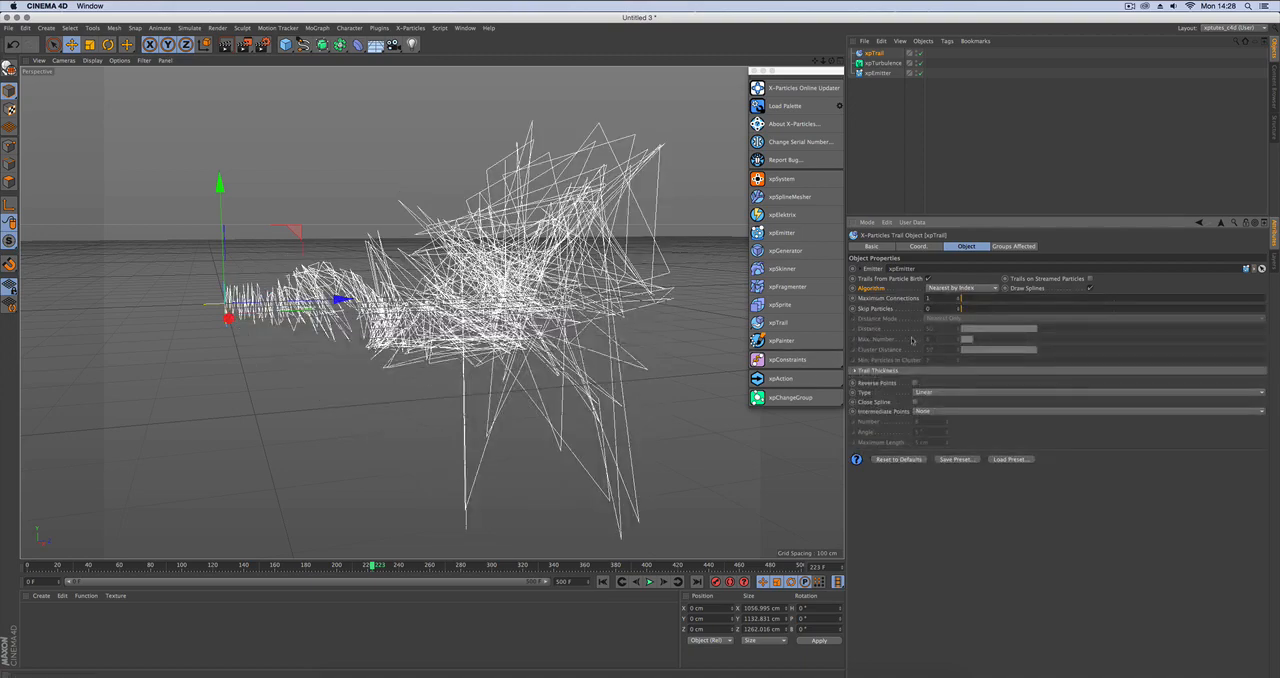
pyautogui.keyDown('alt'); pyautogui.moveTo(416, 310); pyautogui.dragTo(377, 325); pyautogui.keyUp('alt')
pyautogui.keyDown('alt'); pyautogui.moveTo(230, 301); pyautogui.dragTo(350, 294, button='right'); pyautogui.keyUp('alt')
pyautogui.keyDown('alt'); pyautogui.moveTo(350, 294); pyautogui.dragTo(274, 322, button='middle'); pyautogui.keyUp('alt')
pyautogui.keyDown('alt'); pyautogui.moveTo(318, 328); pyautogui.dragTo(387, 308); pyautogui.keyUp('alt')
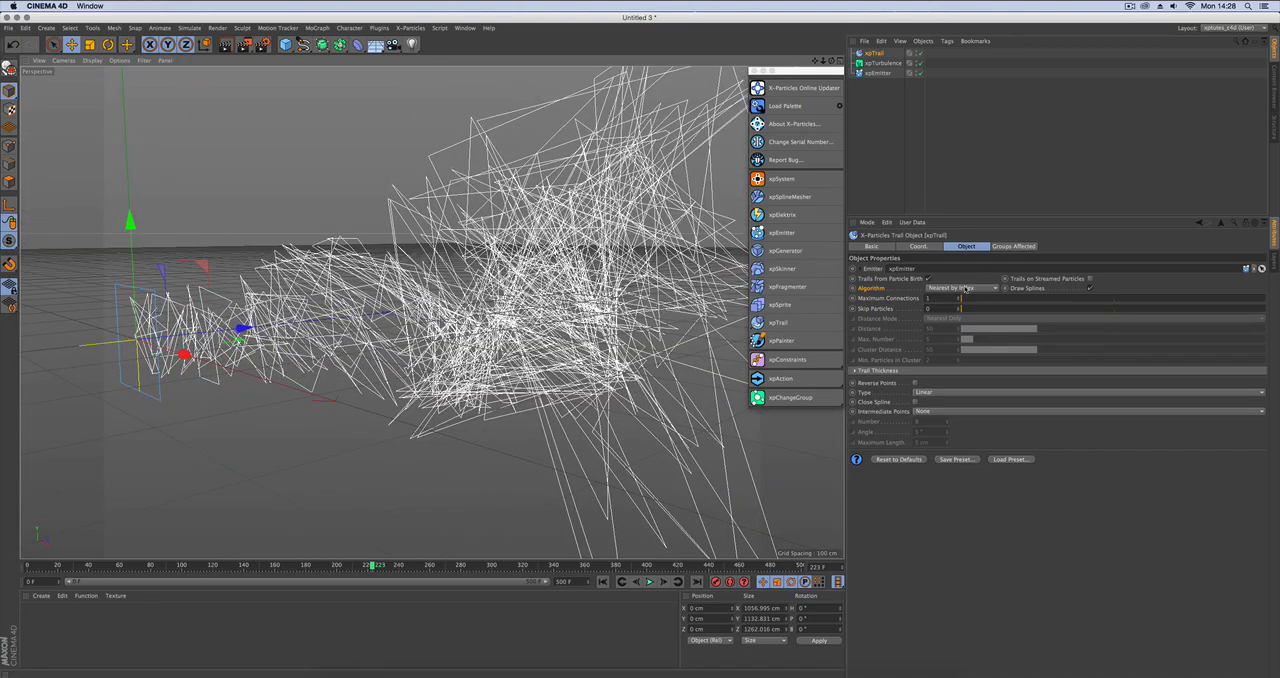
# Set the trail's algorithm to Nearest by Distance and inspect the connections.
pyautogui.click(962, 288)
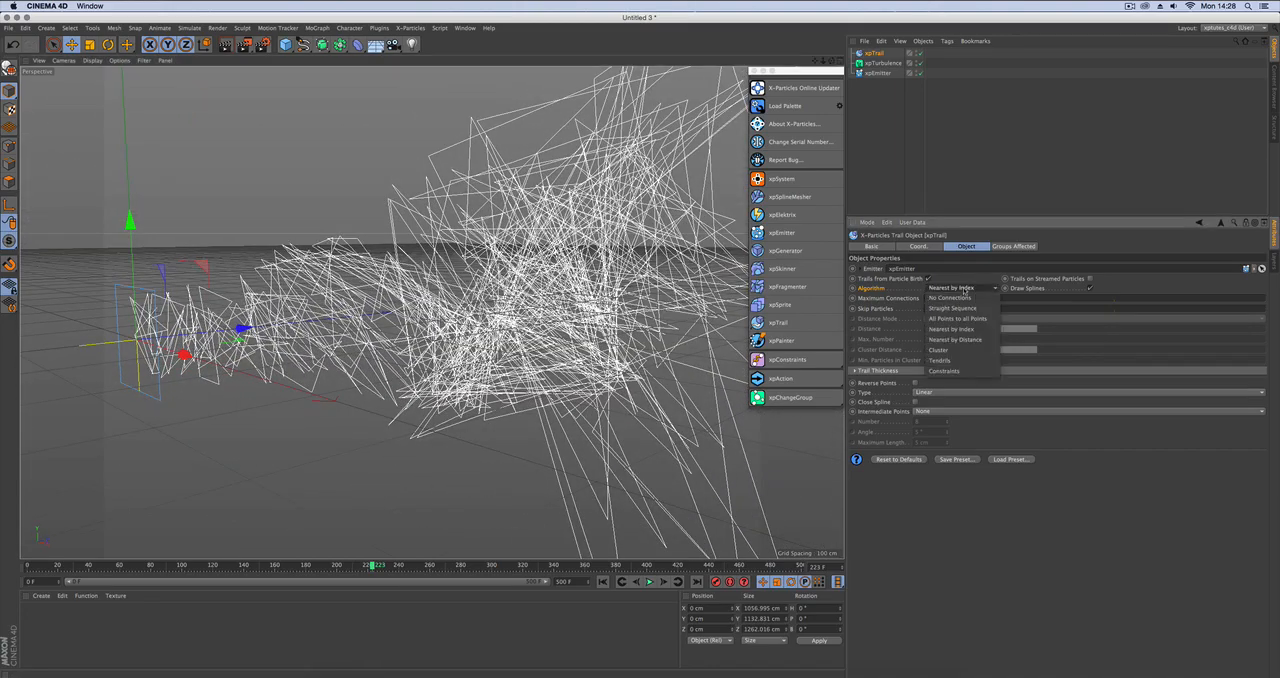
pyautogui.click(965, 340)
pyautogui.keyDown('alt'); pyautogui.moveTo(310, 330); pyautogui.dragTo(306, 377); pyautogui.keyUp('alt')
pyautogui.keyDown('alt'); pyautogui.moveTo(425, 370); pyautogui.dragTo(426, 344); pyautogui.keyUp('alt')
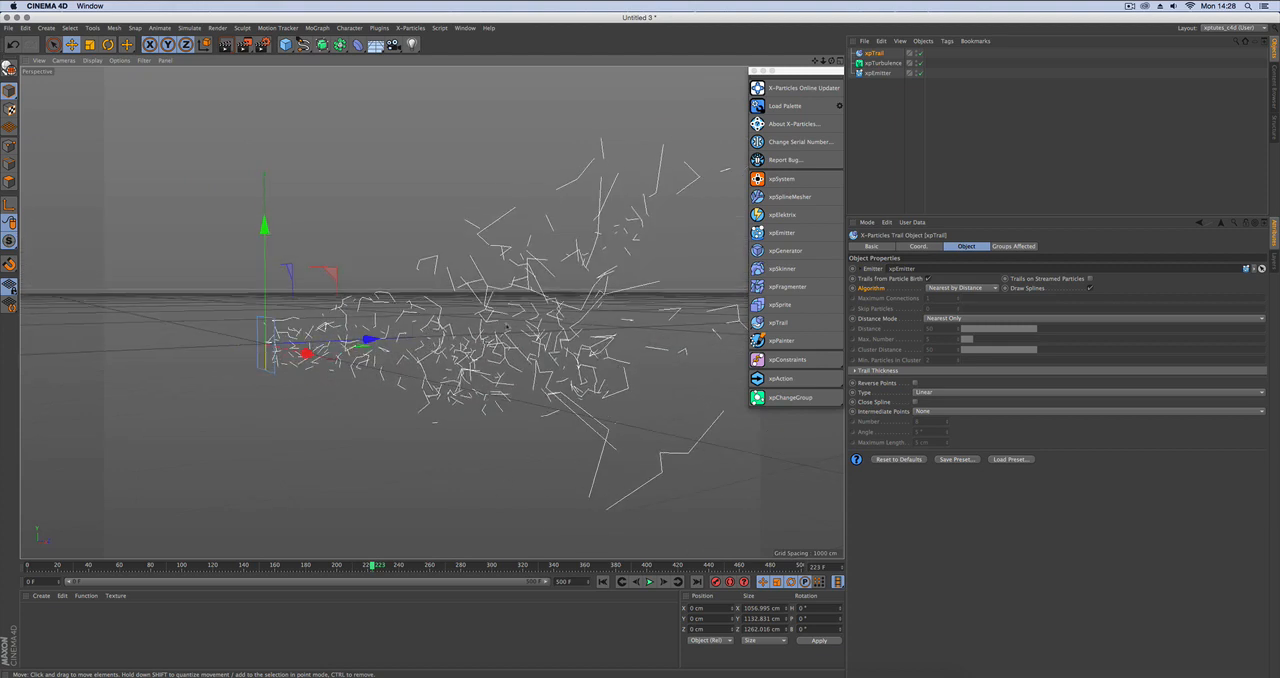
# Switch to the Untitled 2 project with the sphere emitter and play its simulation to frame 37.
pyautogui.click(465, 27)
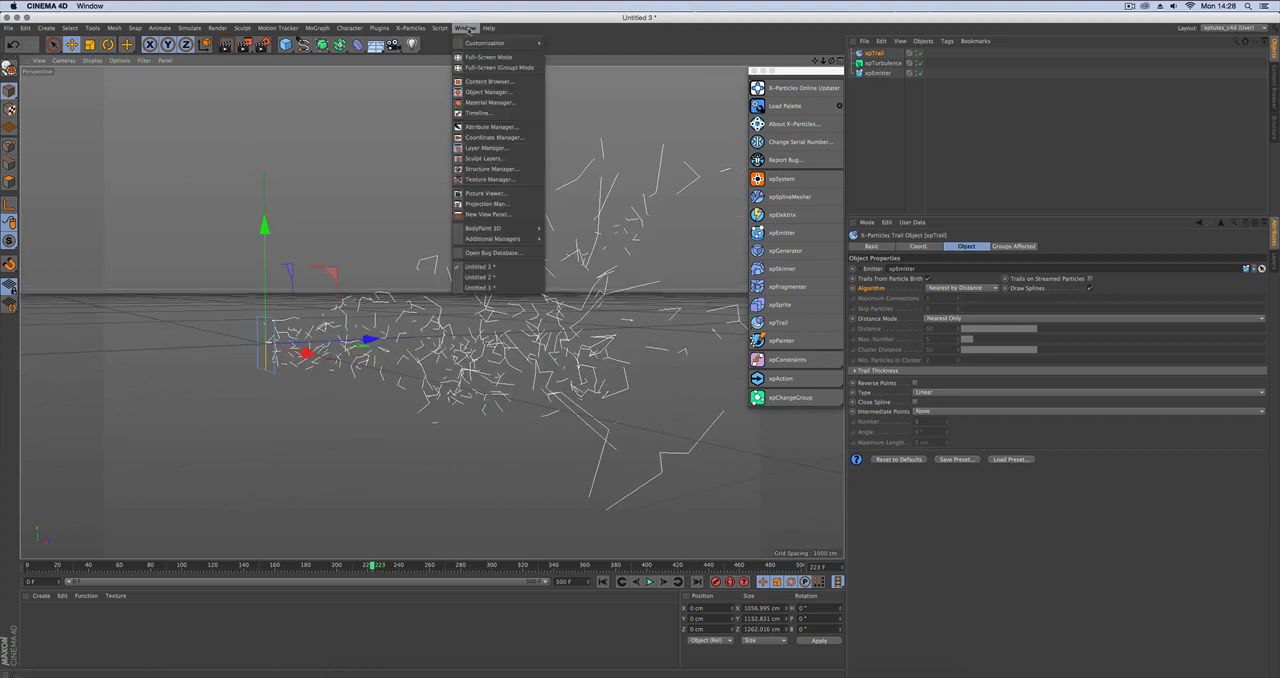
pyautogui.click(478, 276)
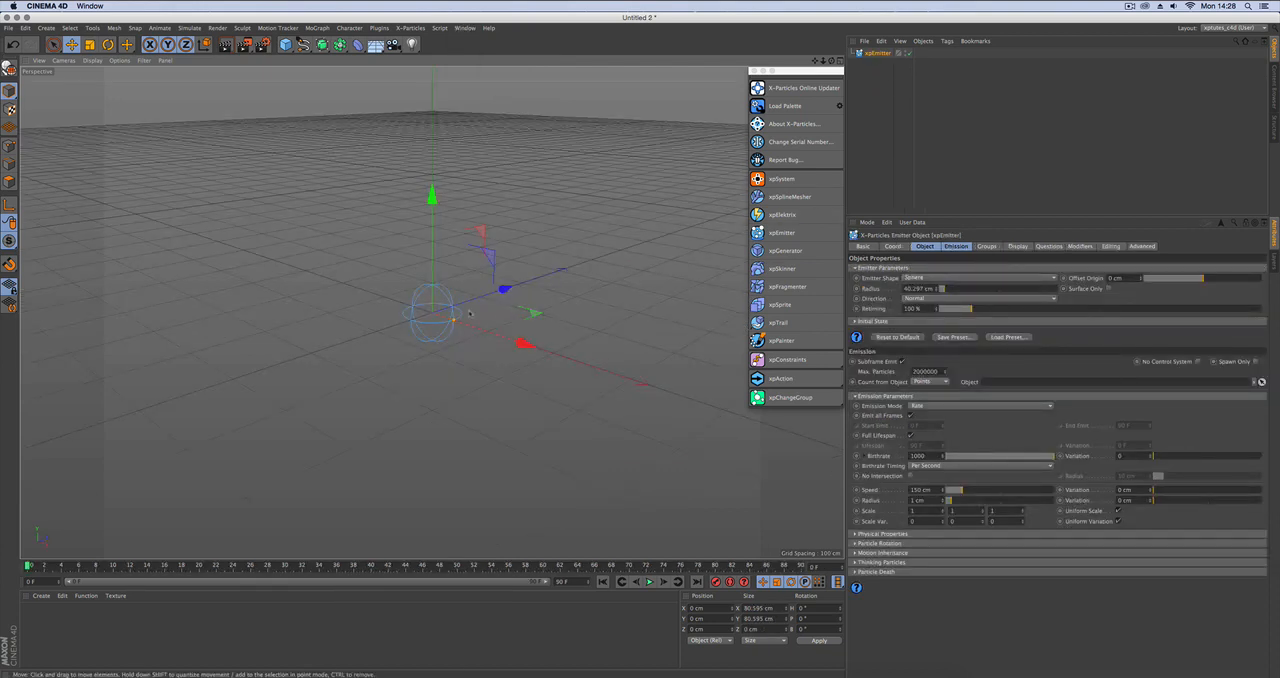
pyautogui.click(649, 582)
# Set the sphere emitter's particle editor display to Squares.
pyautogui.click(1018, 246)
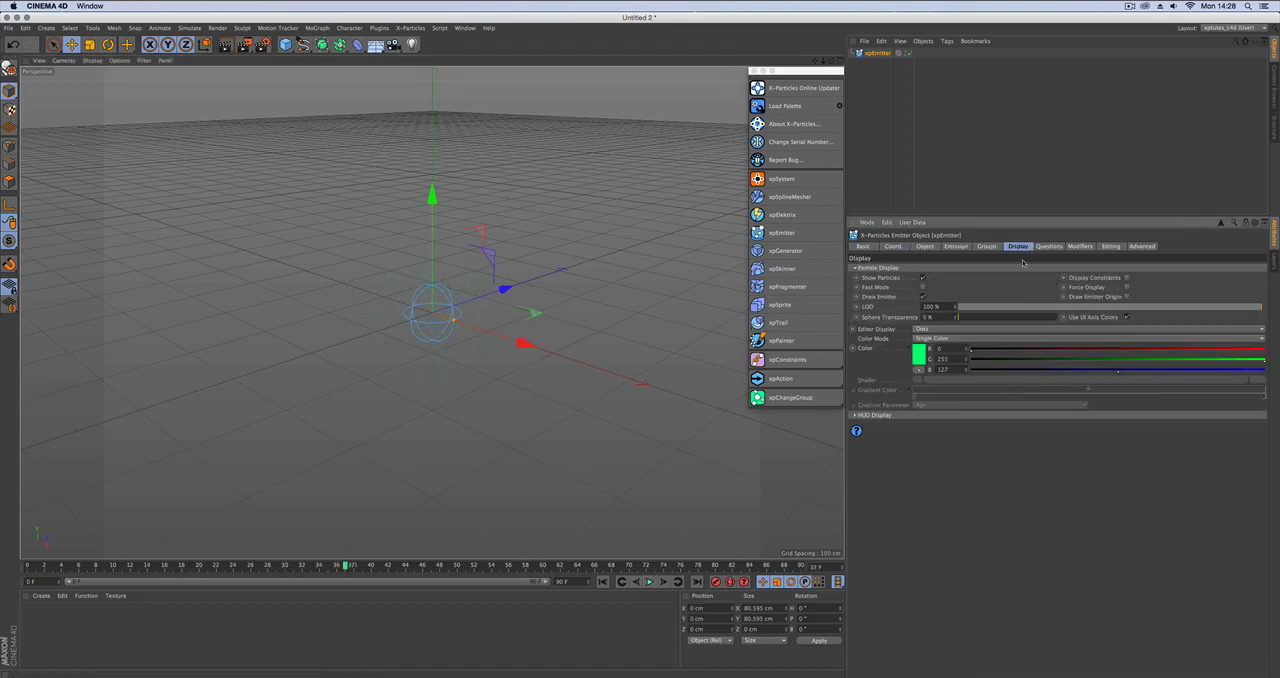
pyautogui.click(947, 329)
pyautogui.click(932, 362)
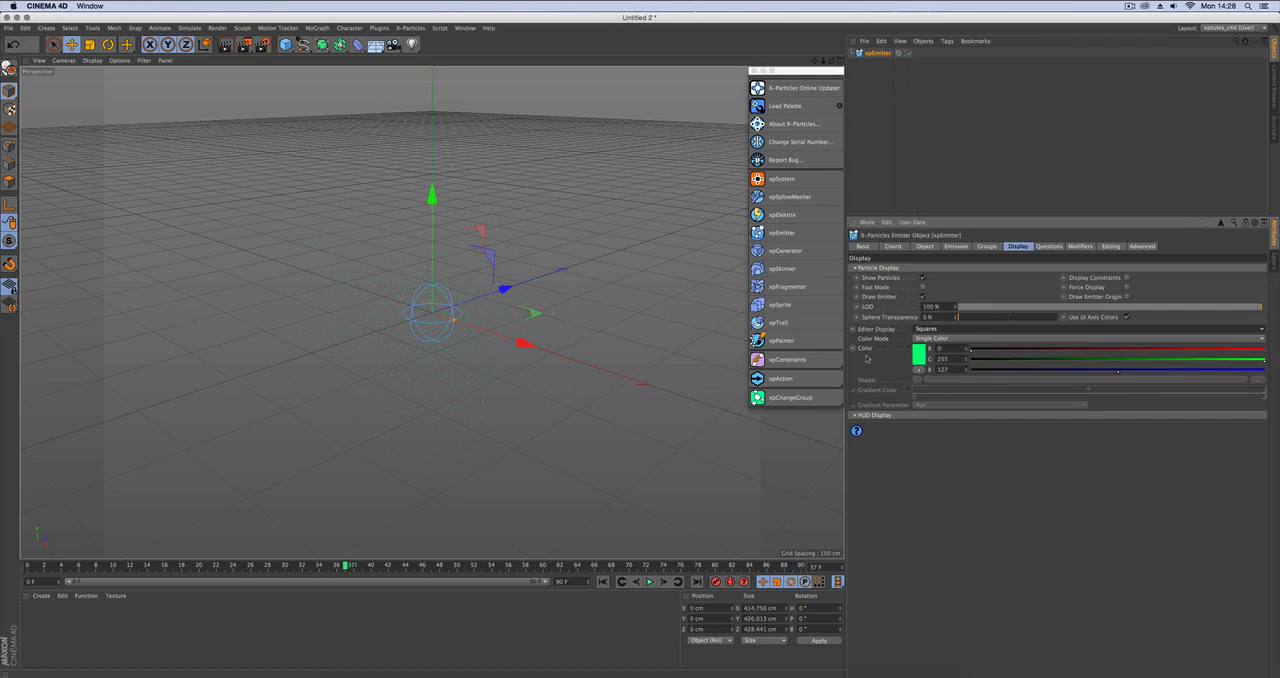
# Add an xpTrail object for the sphere emitter and set its algorithm to Nearest by Distance.
pyautogui.click(790, 322)
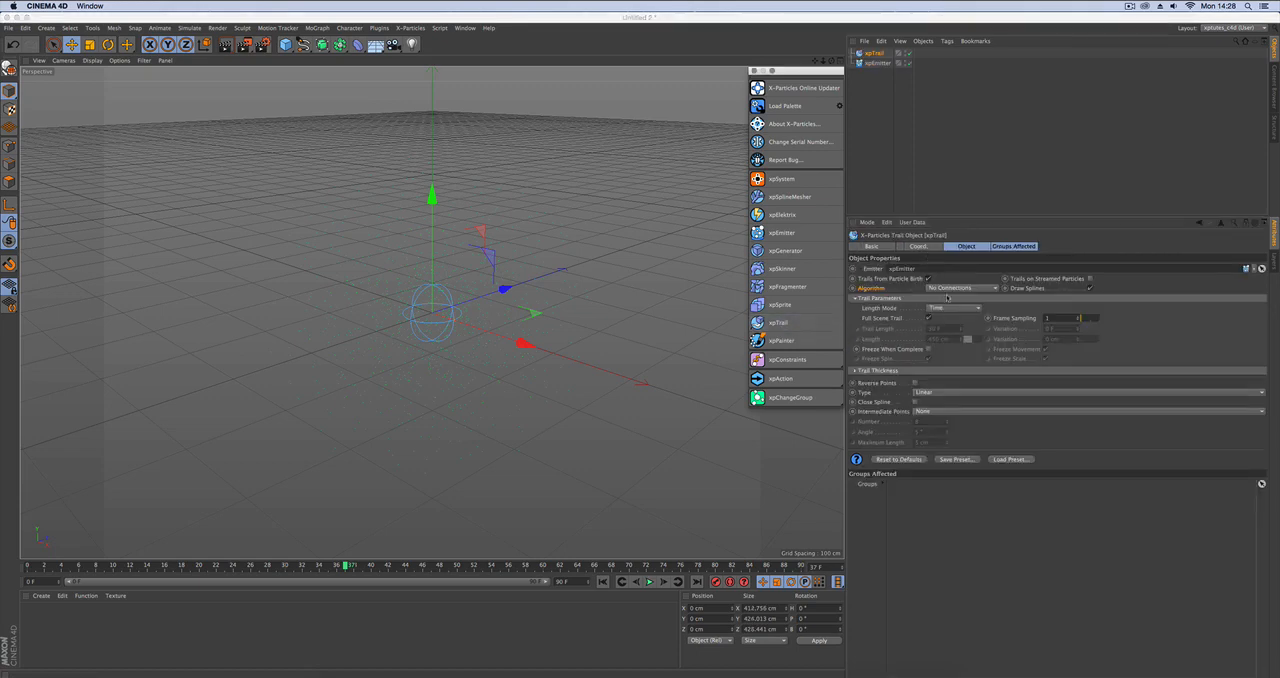
pyautogui.click(952, 288)
pyautogui.click(943, 335)
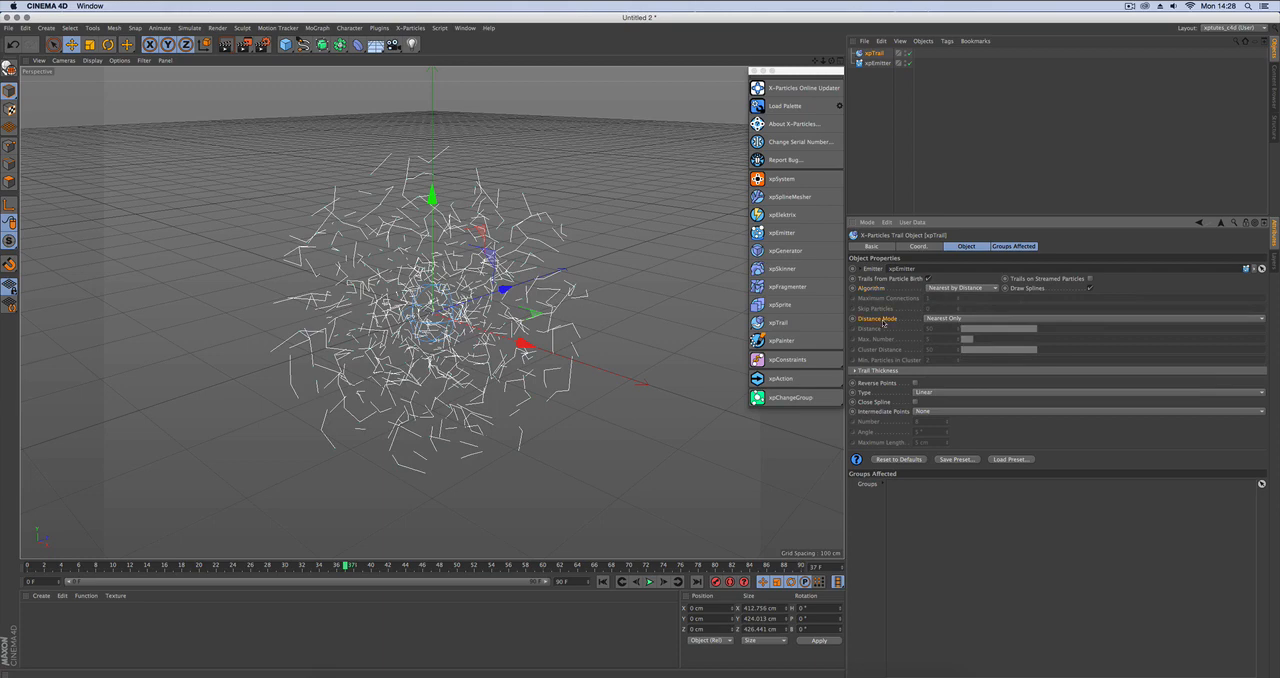
# Set the trail's distance mode to Max. Number Within Distance with Distance 33 and Max. Number 10, and rewind the animation to the start.
pyautogui.click(957, 320)
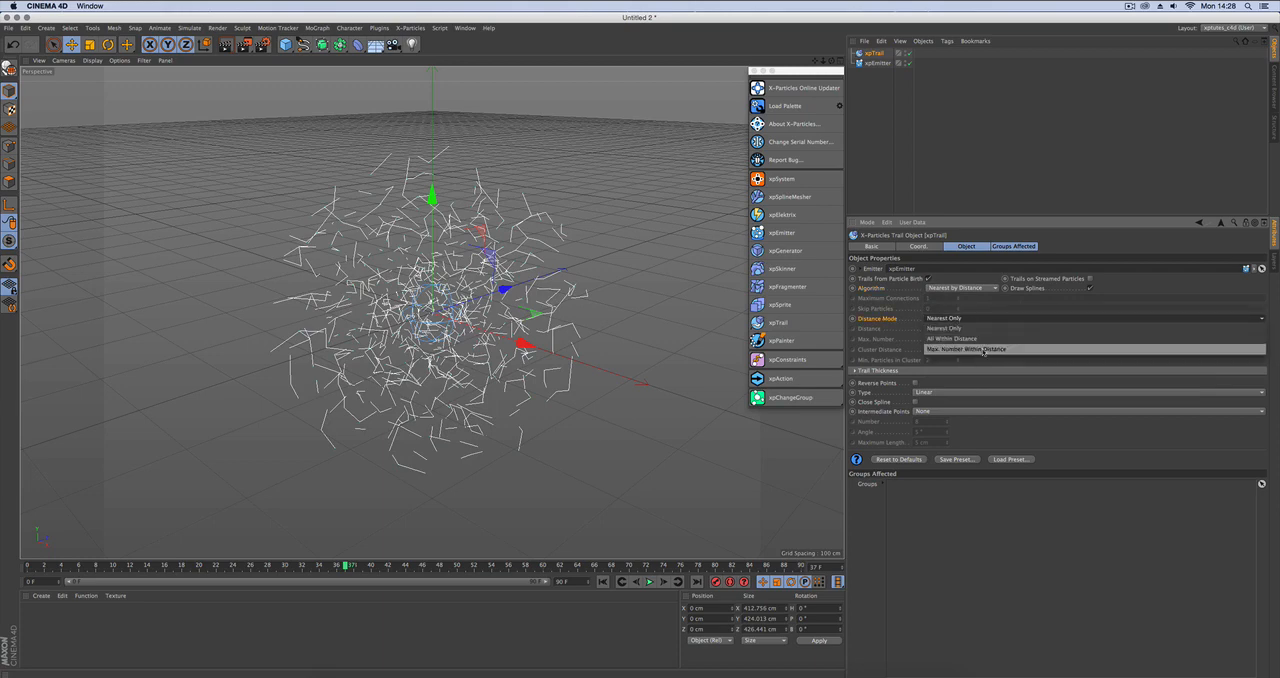
pyautogui.click(993, 350)
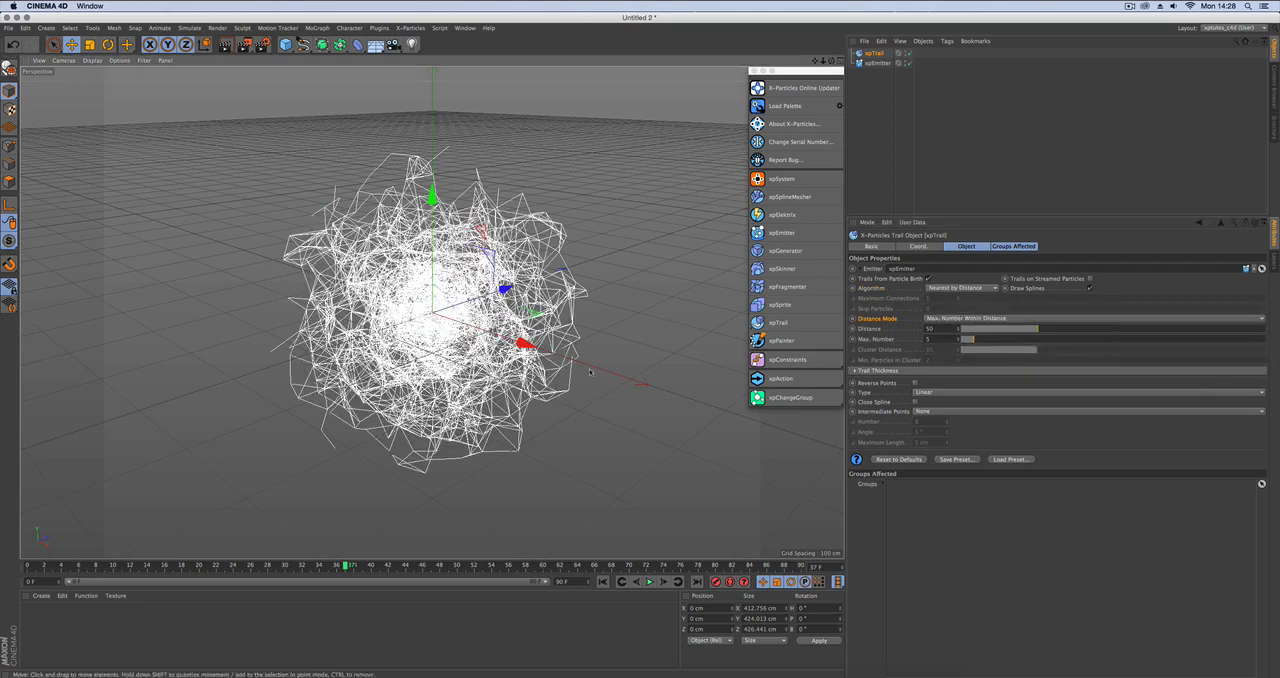
pyautogui.moveTo(1026, 329); pyautogui.dragTo(988, 338)
pyautogui.moveTo(411, 408)
pyautogui.keyDown('alt'); pyautogui.mouseDown()
pyautogui.moveTo(335, 396)
pyautogui.moveTo(431, 404)
pyautogui.mouseUp(); pyautogui.keyUp('alt')
pyautogui.keyDown('alt'); pyautogui.moveTo(431, 404); pyautogui.dragTo(533, 408, button='right'); pyautogui.keyUp('alt')
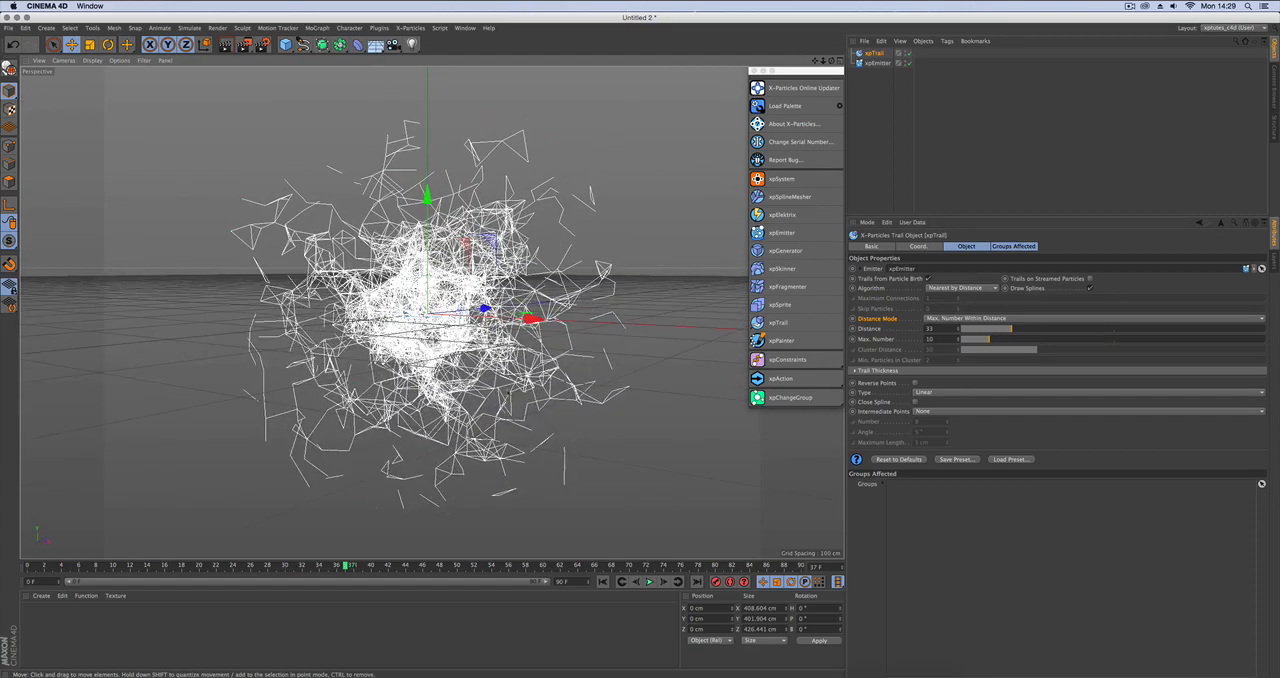
pyautogui.keyDown('alt'); pyautogui.moveTo(533, 408); pyautogui.dragTo(535, 381); pyautogui.keyUp('alt')
pyautogui.click(603, 581)
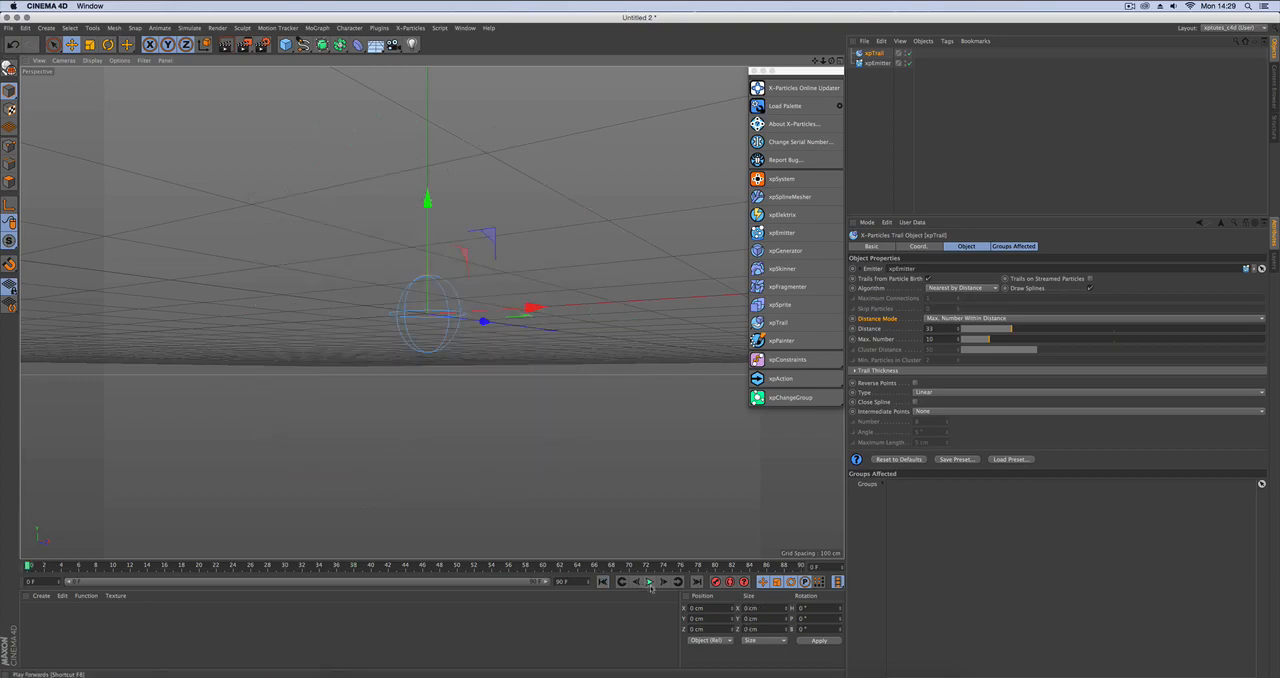
# Play the sphere emitter's simulation to frame 47 and inspect the distance-connected trails from several angles.
pyautogui.click(650, 581)
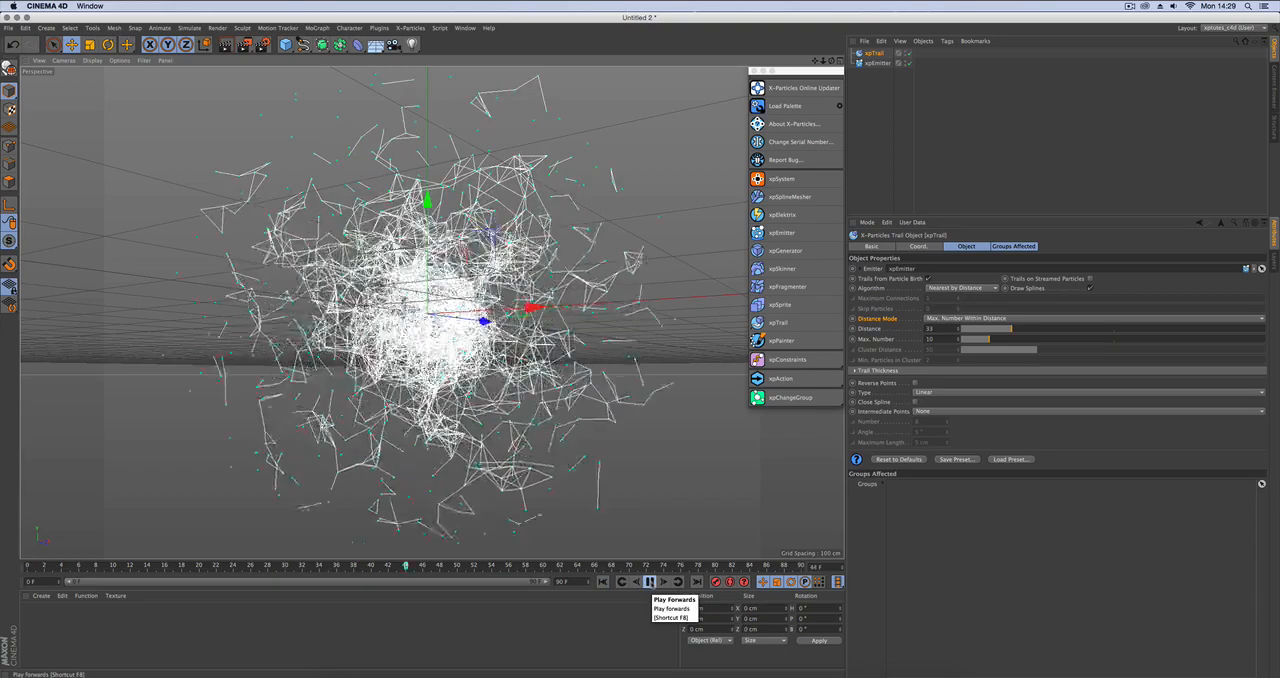
pyautogui.click(650, 581)
pyautogui.keyDown('alt'); pyautogui.moveTo(530, 373); pyautogui.dragTo(458, 387); pyautogui.keyUp('alt')
pyautogui.keyDown('alt'); pyautogui.moveTo(458, 387); pyautogui.dragTo(420, 388, button='right'); pyautogui.keyUp('alt')
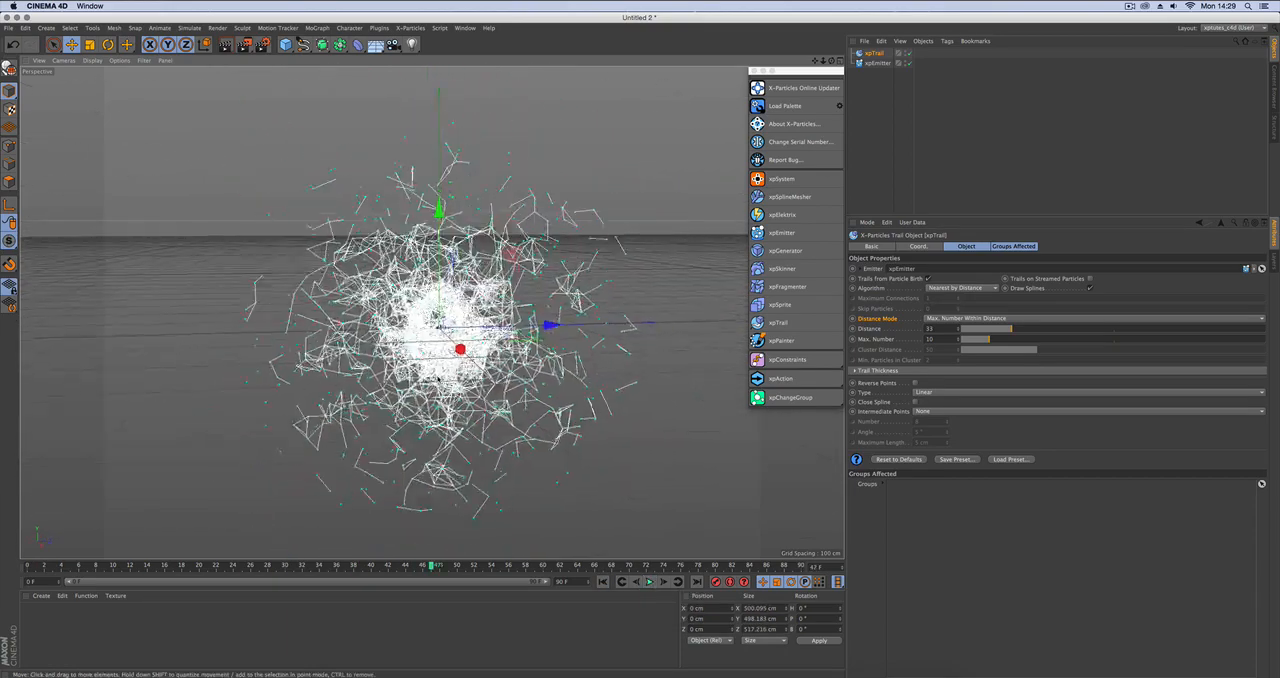
pyautogui.keyDown('alt'); pyautogui.moveTo(497, 402); pyautogui.dragTo(480, 395); pyautogui.keyUp('alt')
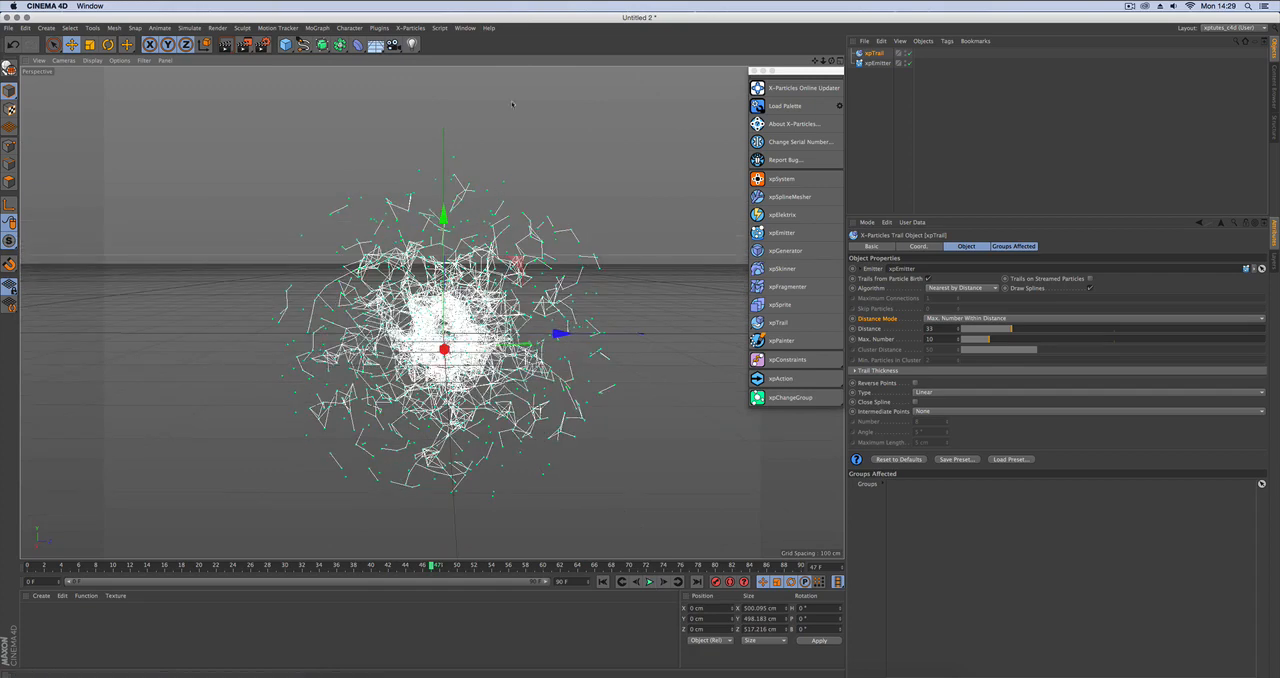
# Switch to the Untitled 3 project and set the xpTrail algorithm to Cluster.
pyautogui.click(465, 28)
pyautogui.click(480, 266)
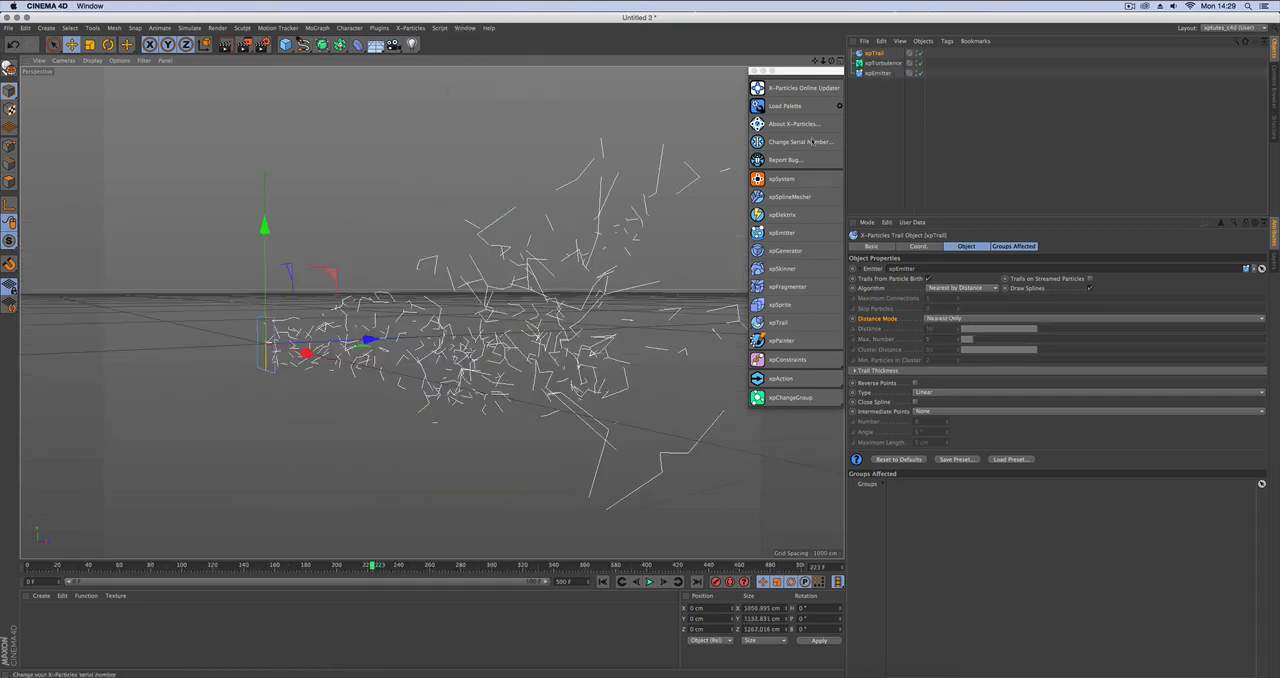
pyautogui.click(962, 288)
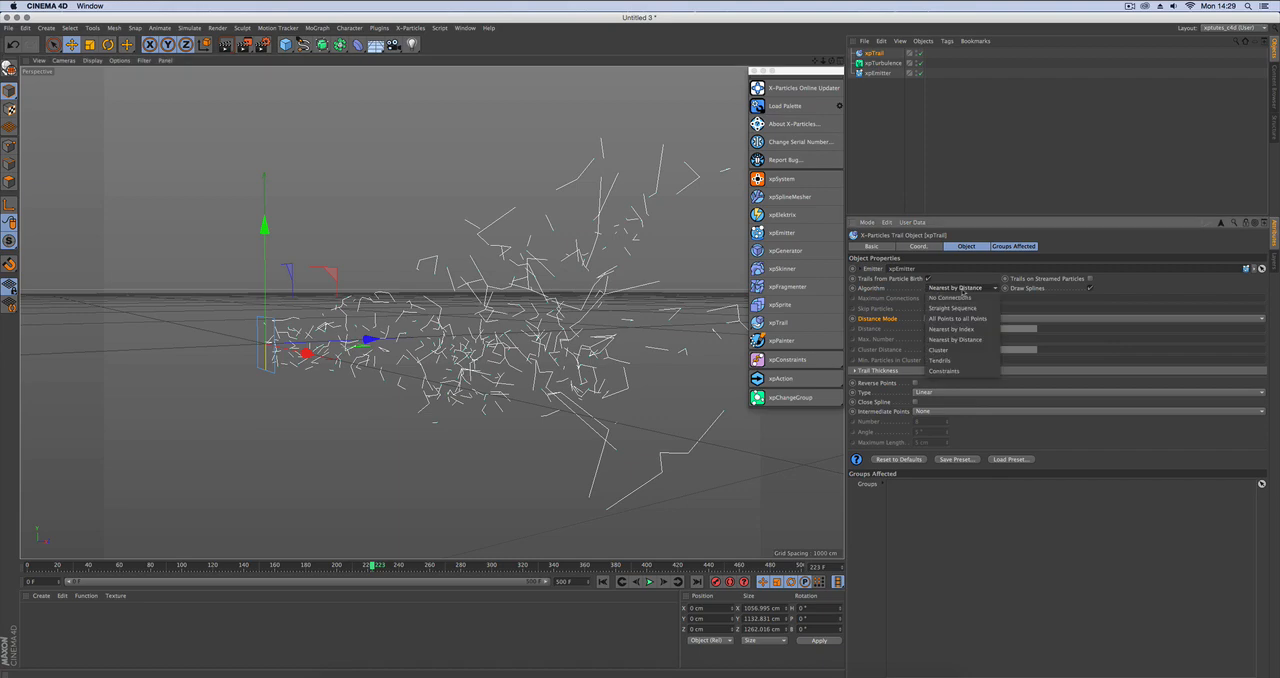
pyautogui.click(965, 351)
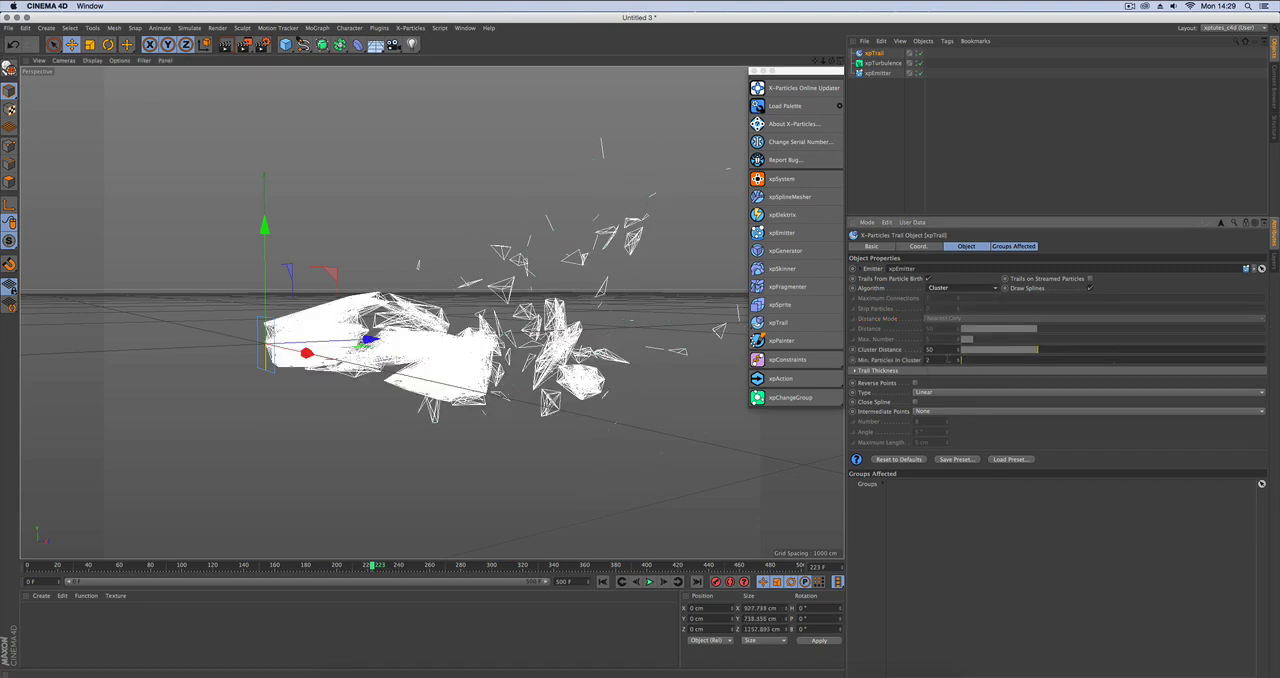
pyautogui.keyDown('alt'); pyautogui.moveTo(520, 400); pyautogui.dragTo(551, 397); pyautogui.keyUp('alt')
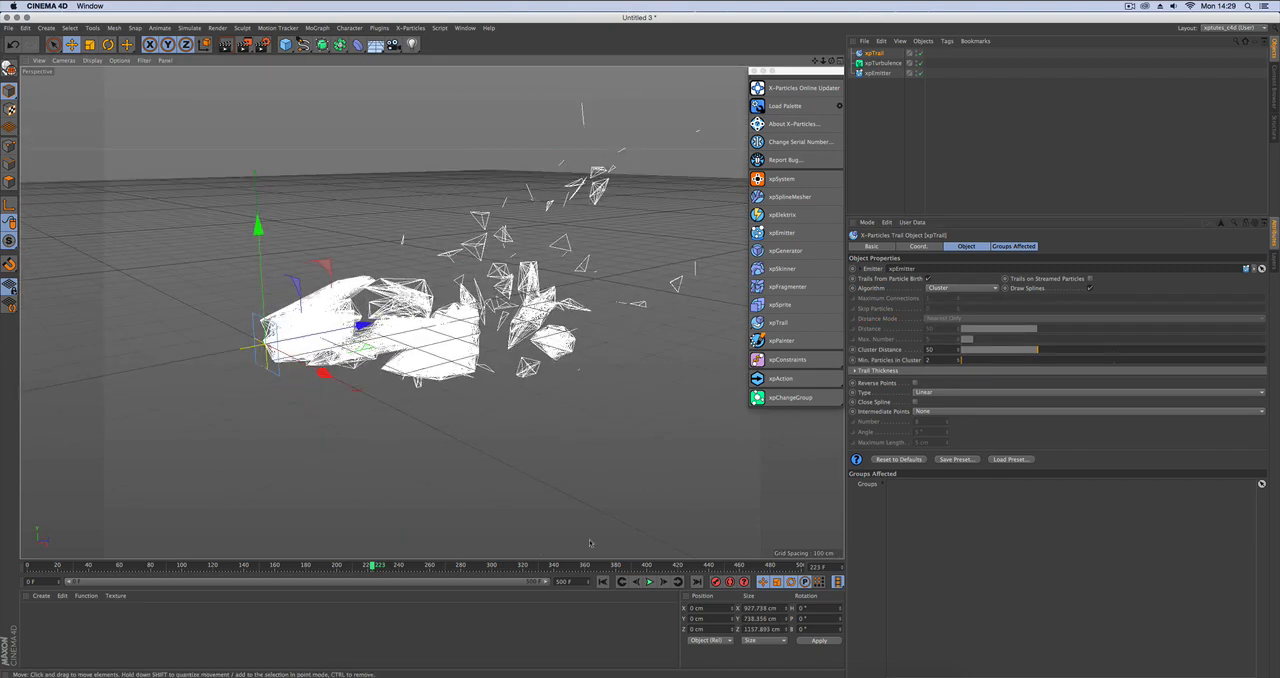
# Replay the simulation from the start to frame 96, and set Cluster Distance to 20 and Min. Particles in Cluster to 4.
pyautogui.click(603, 581)
pyautogui.click(649, 581)
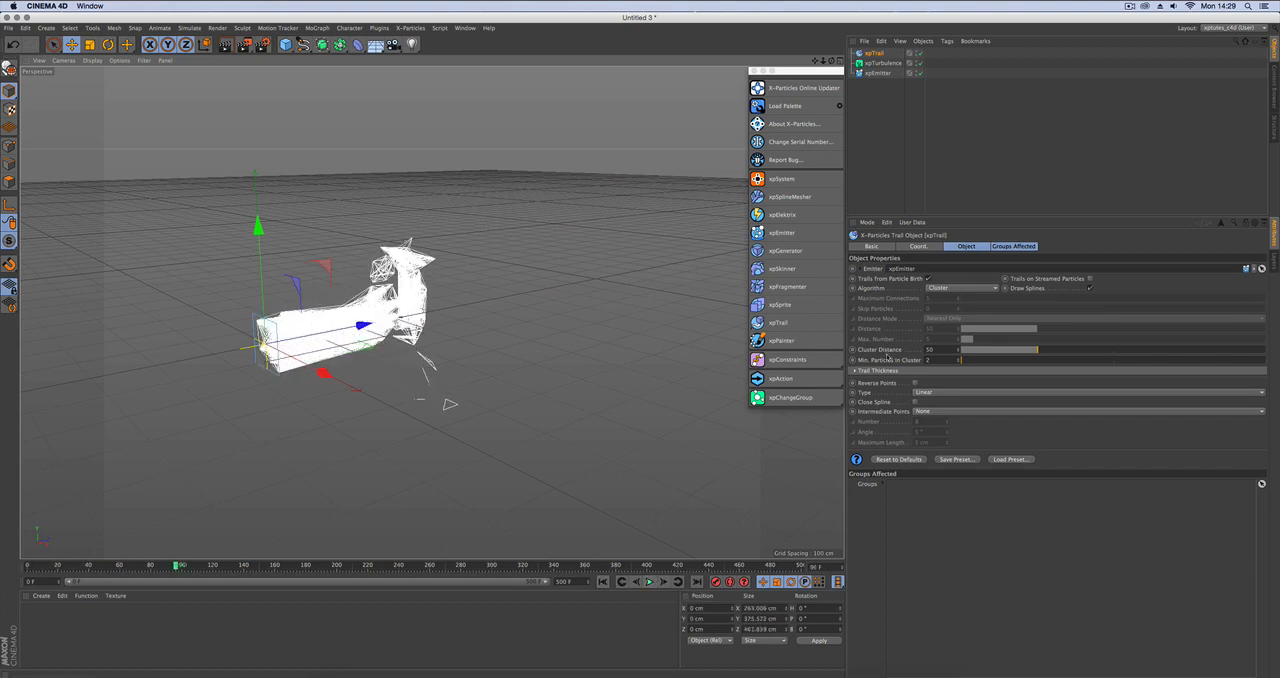
pyautogui.click(893, 350)
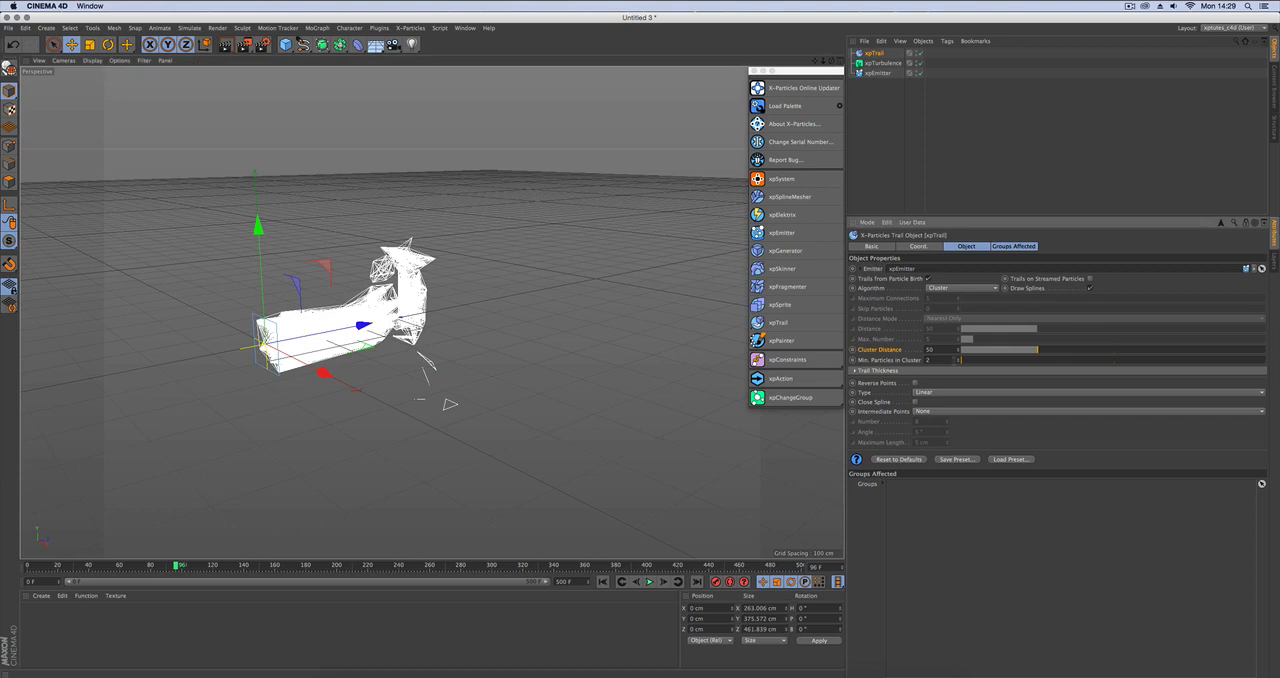
pyautogui.moveTo(957, 362); pyautogui.dragTo(991, 352)
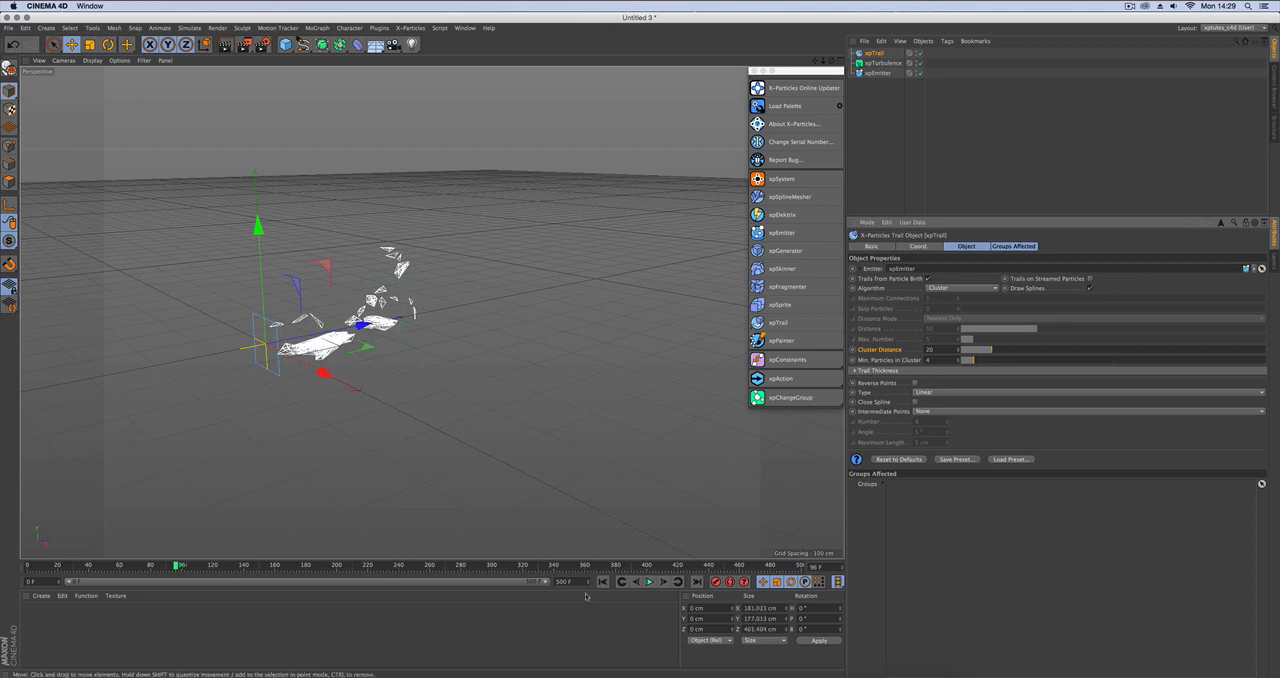
# Play the clustered trails on to frame 163 and review the trail's available algorithms.
pyautogui.click(649, 582)
pyautogui.keyDown('alt'); pyautogui.moveTo(575, 472); pyautogui.dragTo(490, 444); pyautogui.keyUp('alt')
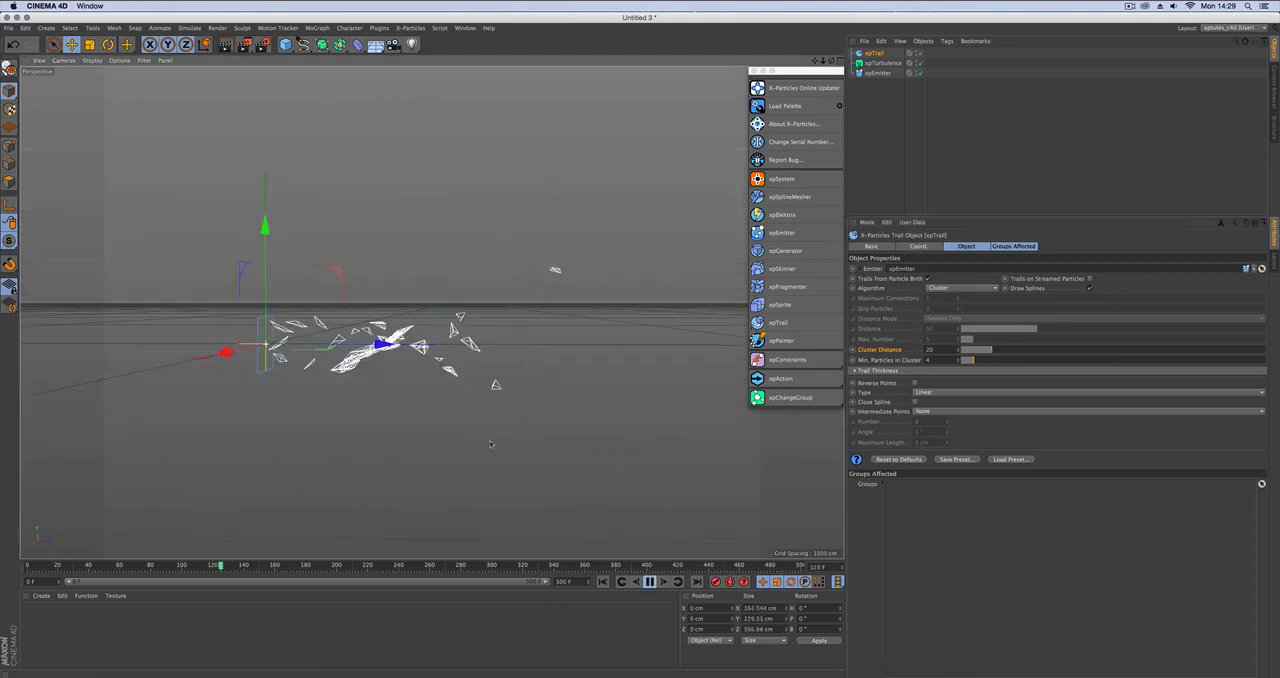
pyautogui.click(649, 582)
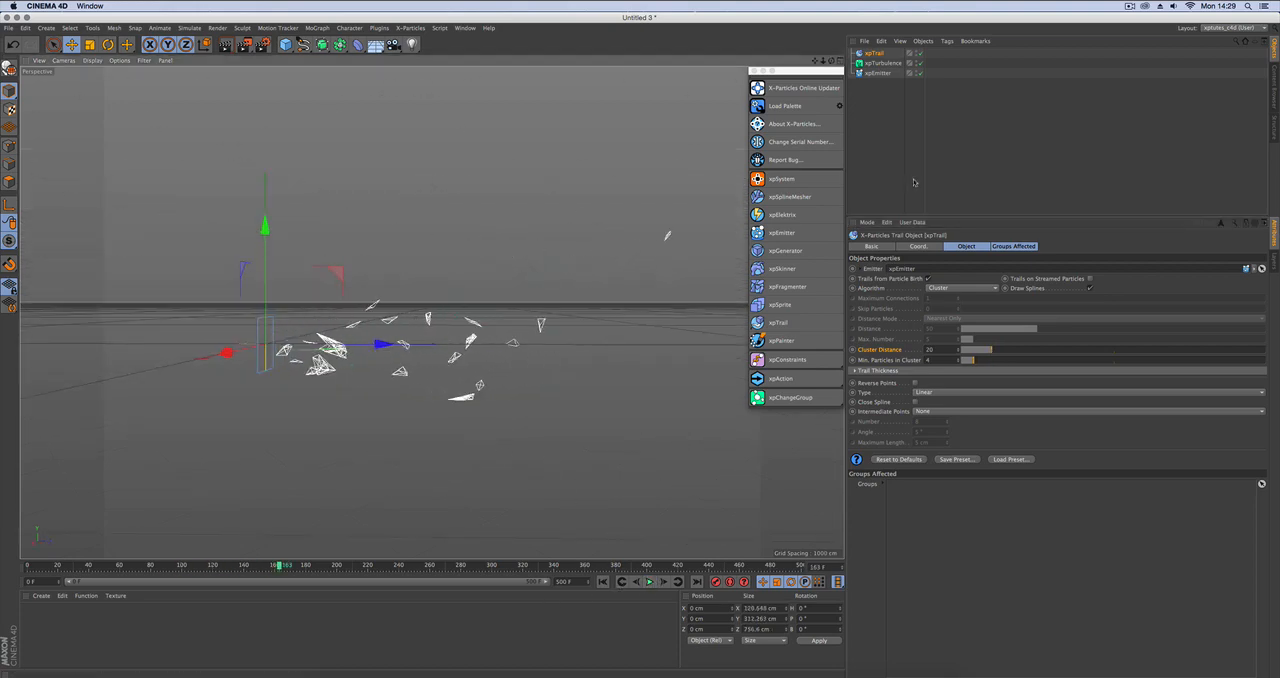
pyautogui.click(952, 289)
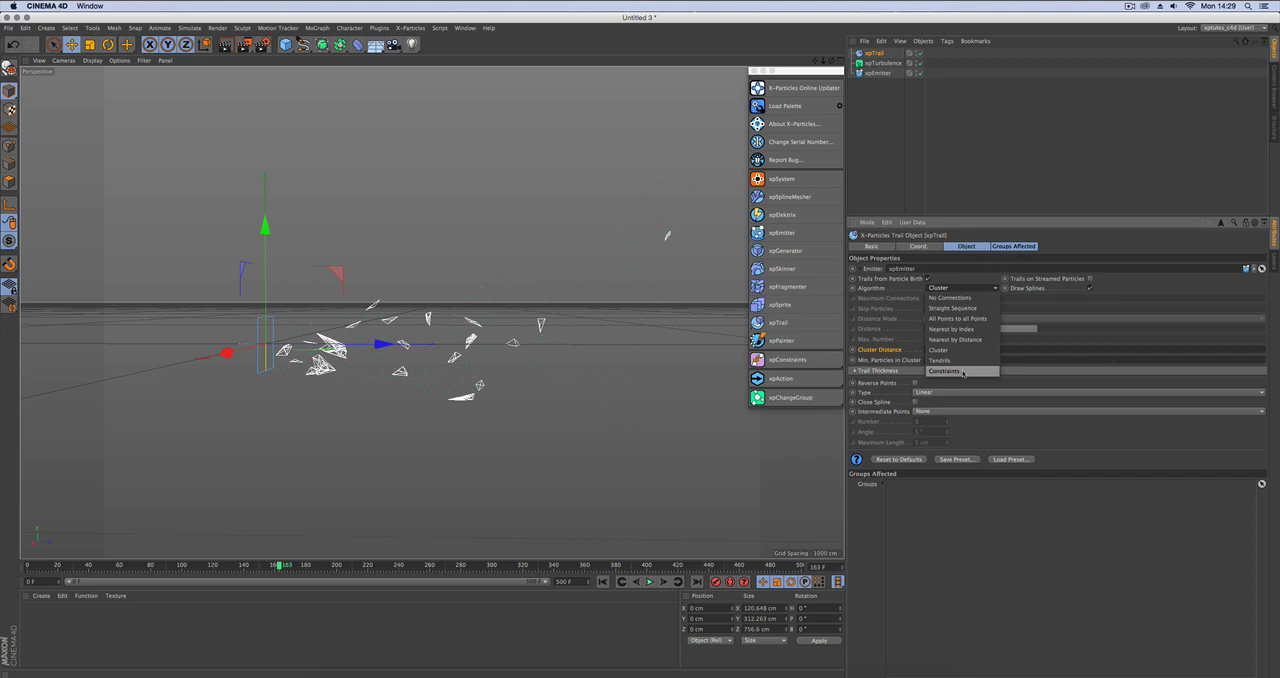
pyautogui.press('Escape')
# Switch to the Untitled 1 project with the plane and xpConstraints, and run its simulation to frame 1.
pyautogui.click(465, 27)
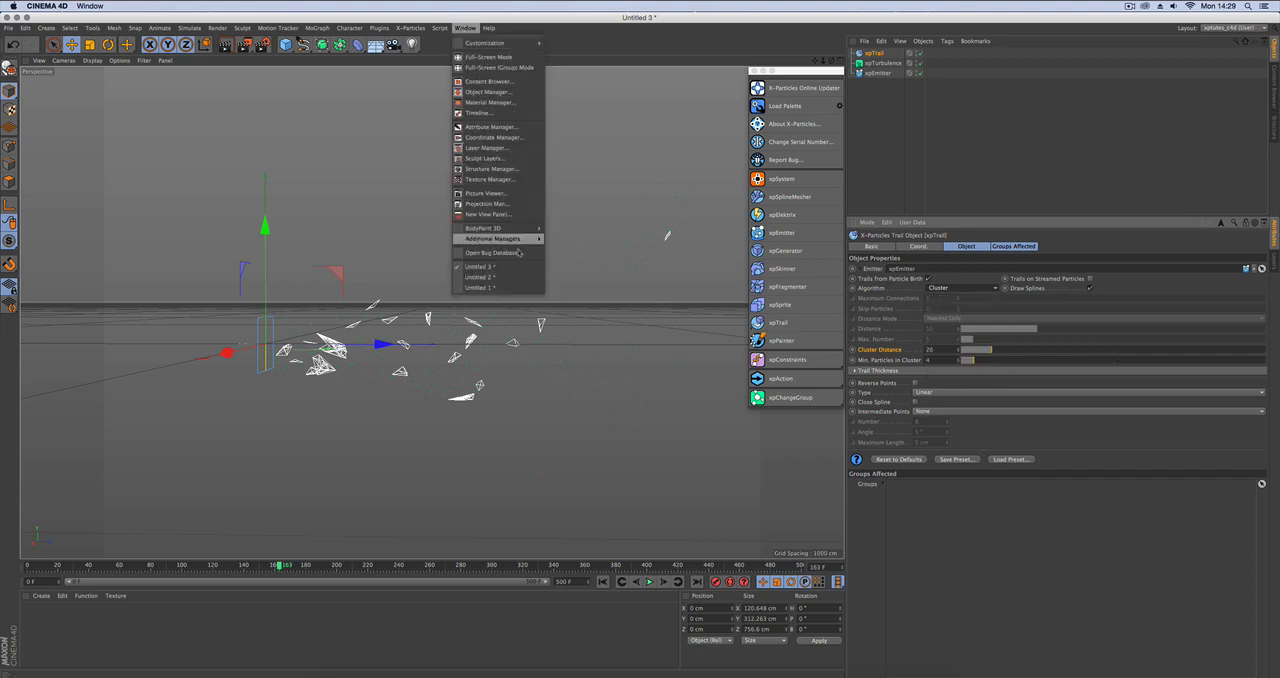
pyautogui.click(527, 288)
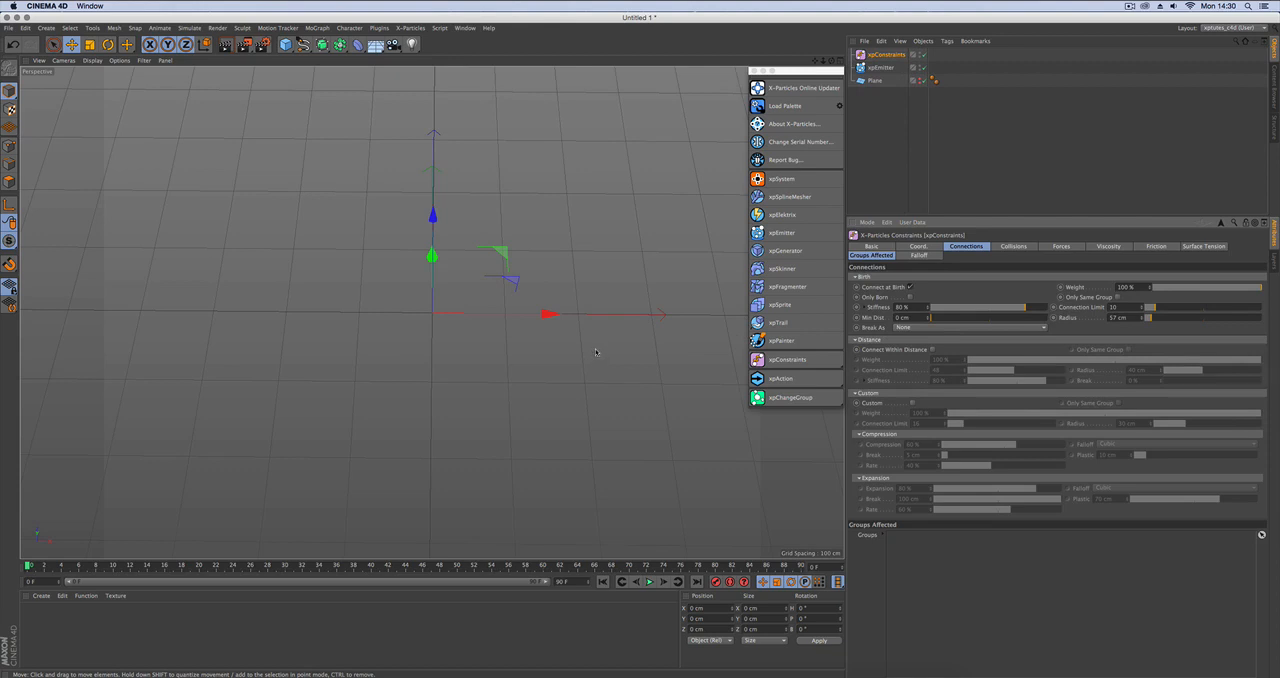
pyautogui.press('F8')
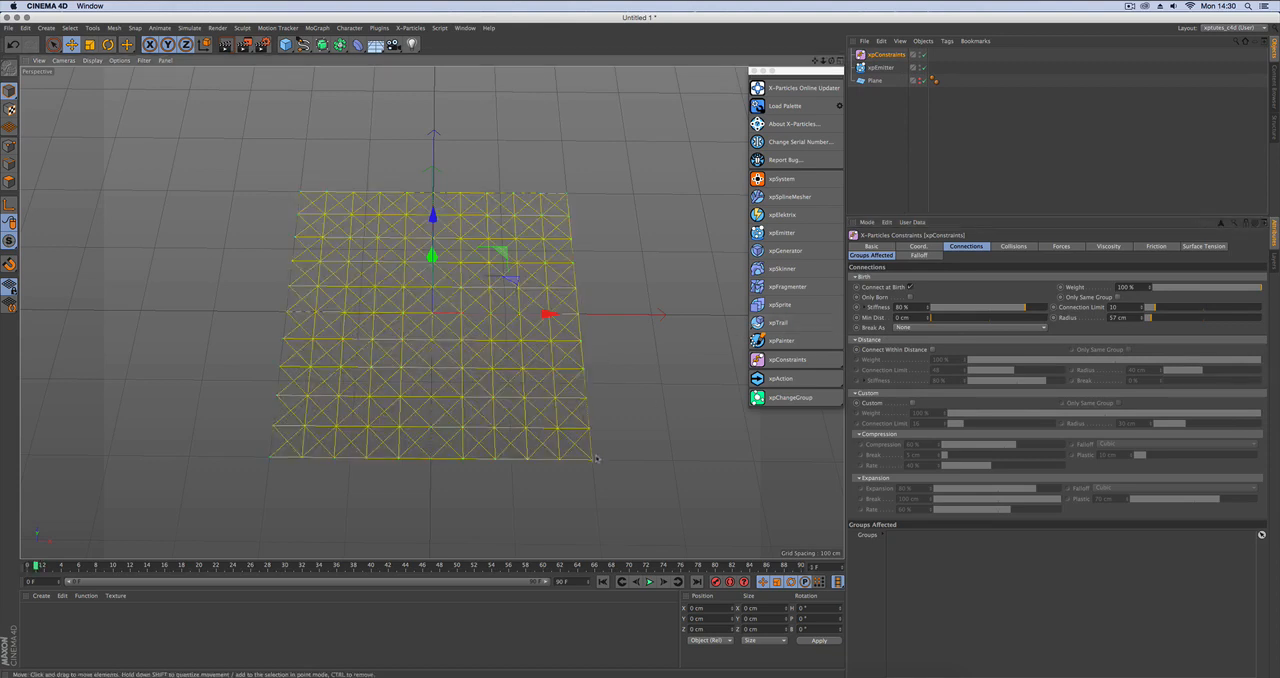
# Add an xpTrail object for the plane's emitter and set its algorithm to Constraints.
pyautogui.click(880, 67)
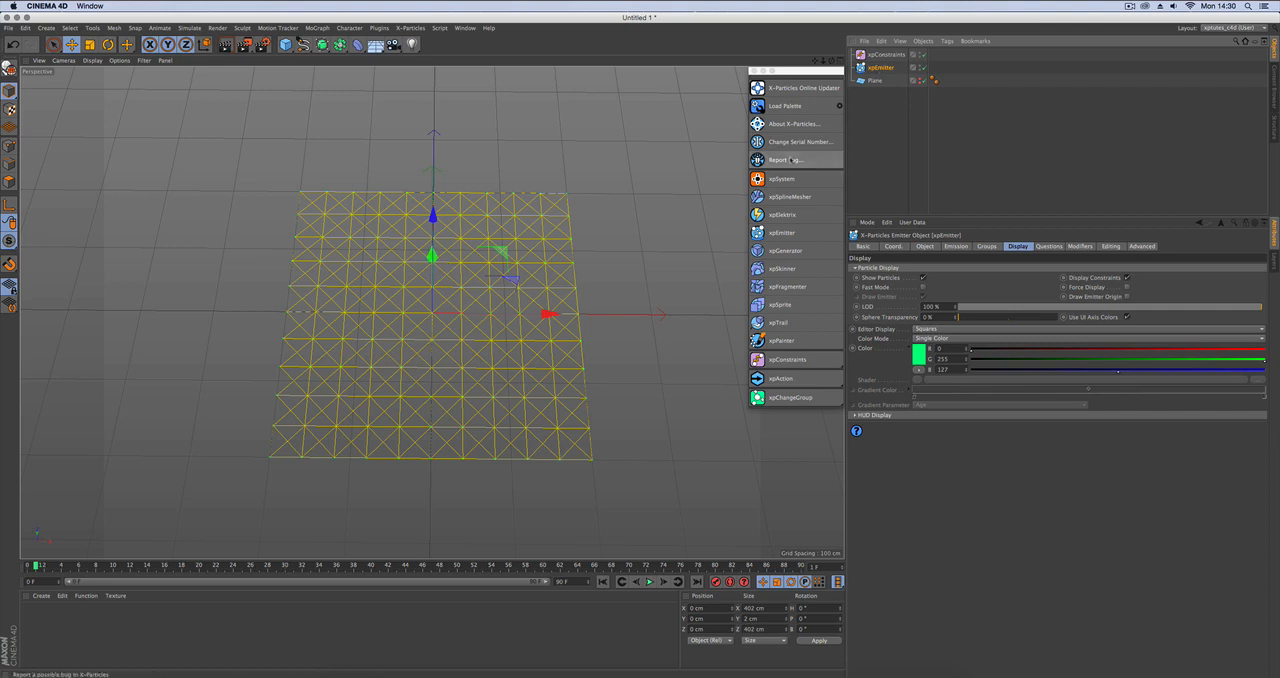
pyautogui.click(779, 322)
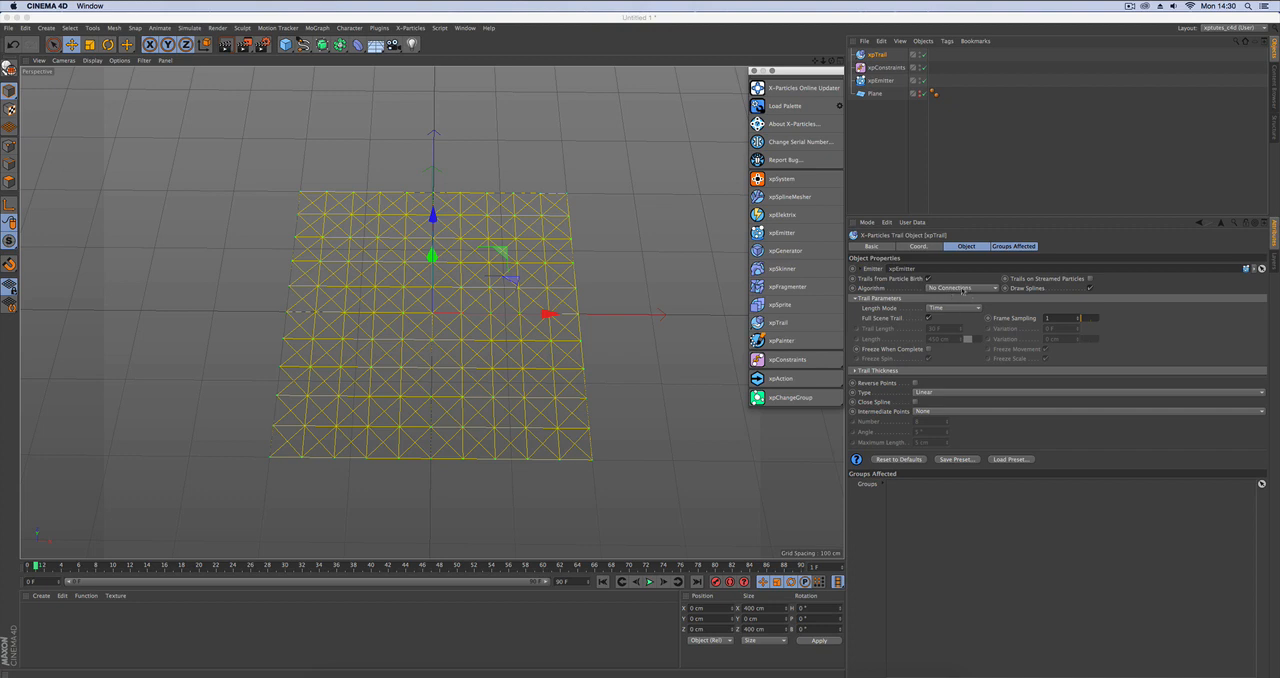
pyautogui.click(962, 288)
pyautogui.click(967, 371)
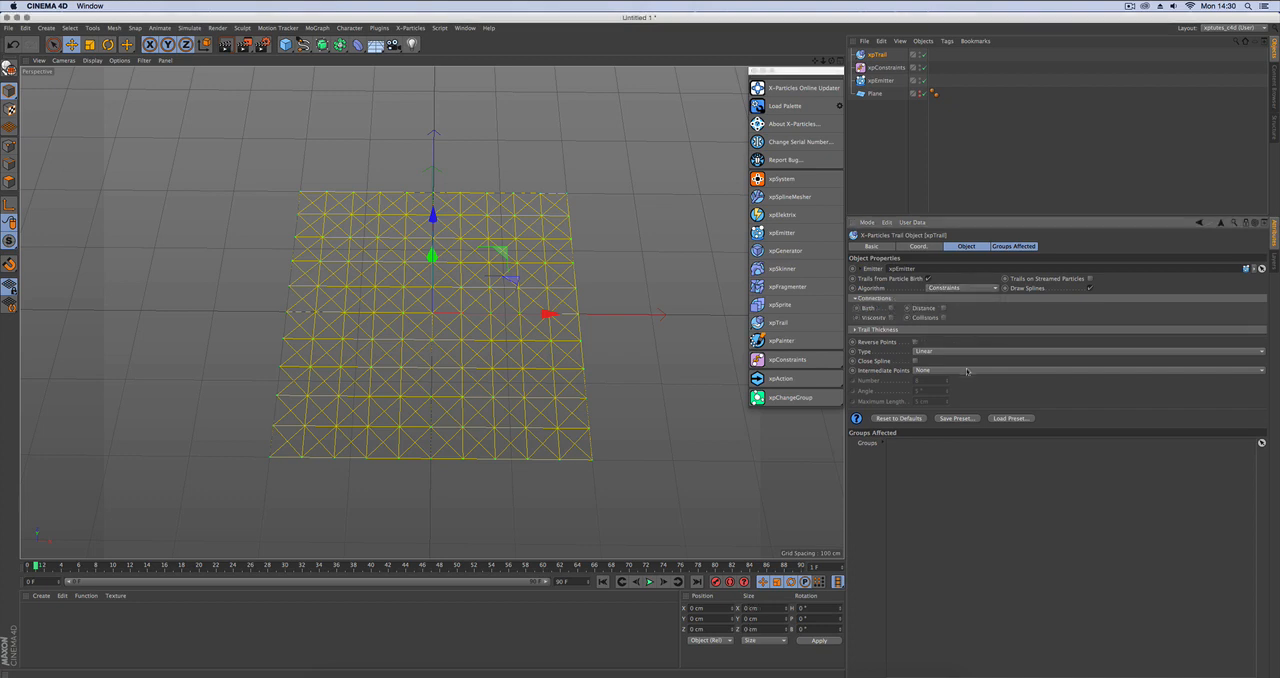
# Turn off Display Constraints for the plane's xpEmitter.
pyautogui.press('f')
pyautogui.press('g')
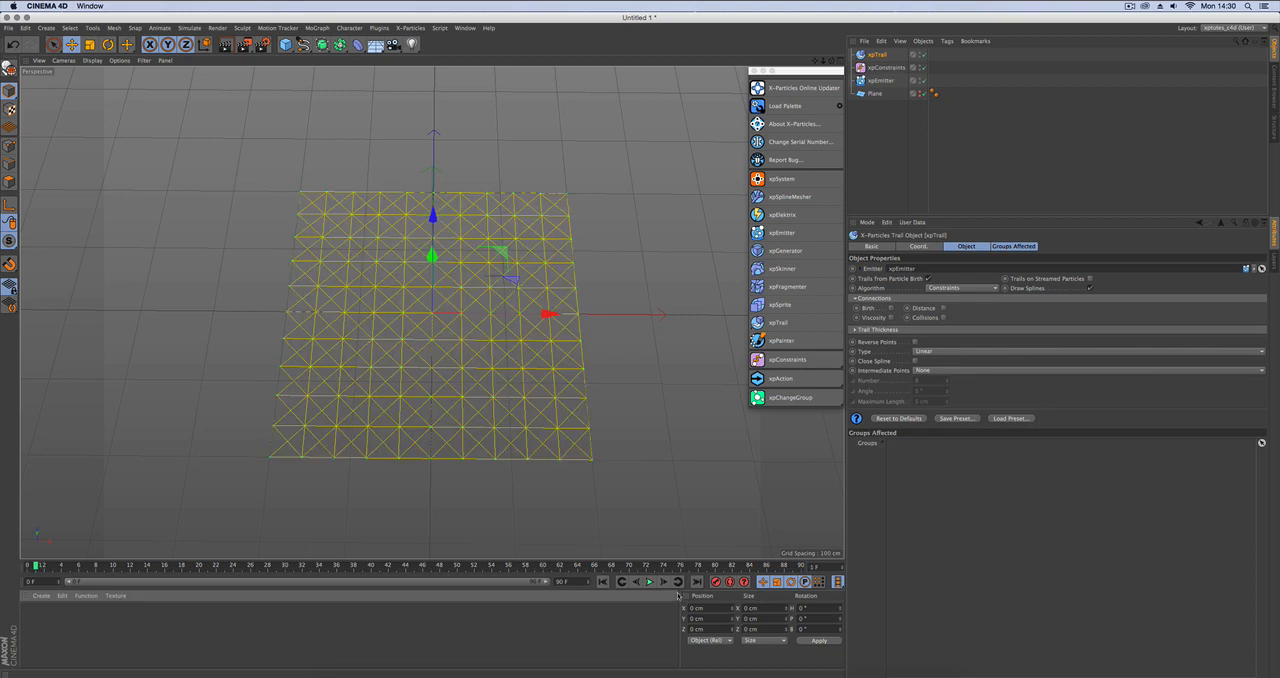
pyautogui.click(880, 80)
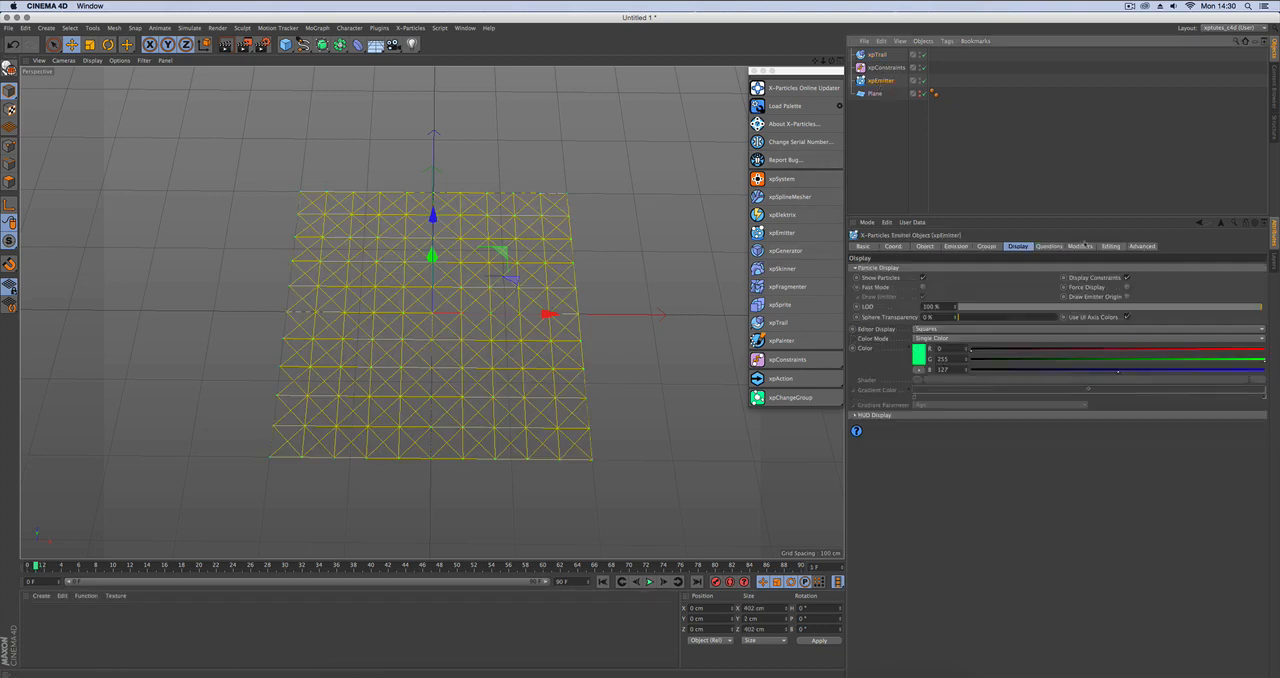
pyautogui.click(1127, 277)
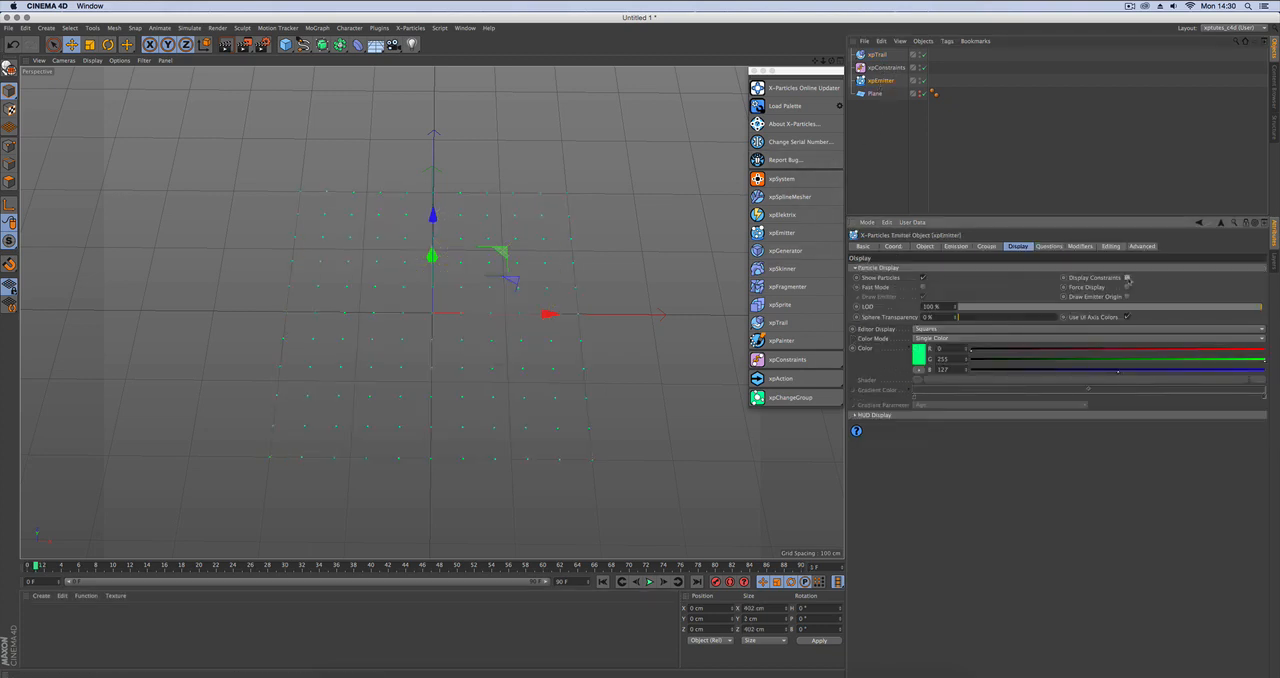
# Enable the Birth connection on the xpTrail at frame 1 and inspect the resulting trail grid.
pyautogui.click(877, 54)
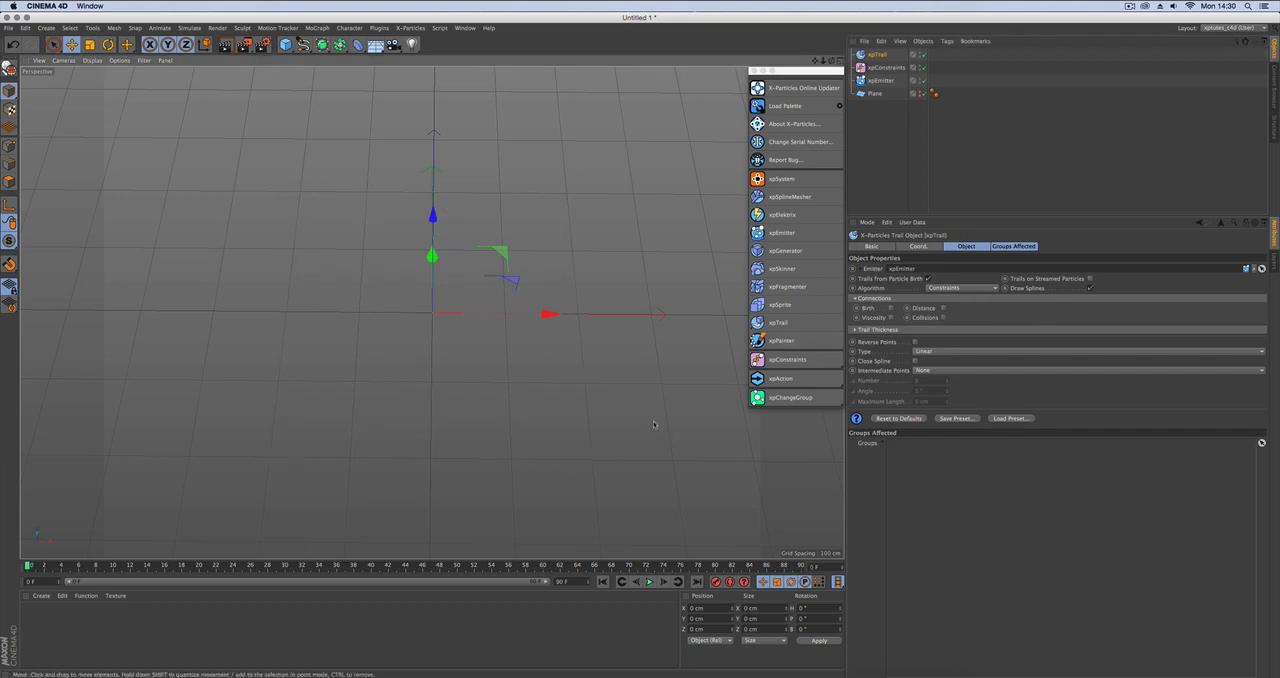
pyautogui.keyDown('alt'); pyautogui.moveTo(655, 428); pyautogui.dragTo(652, 390); pyautogui.keyUp('alt')
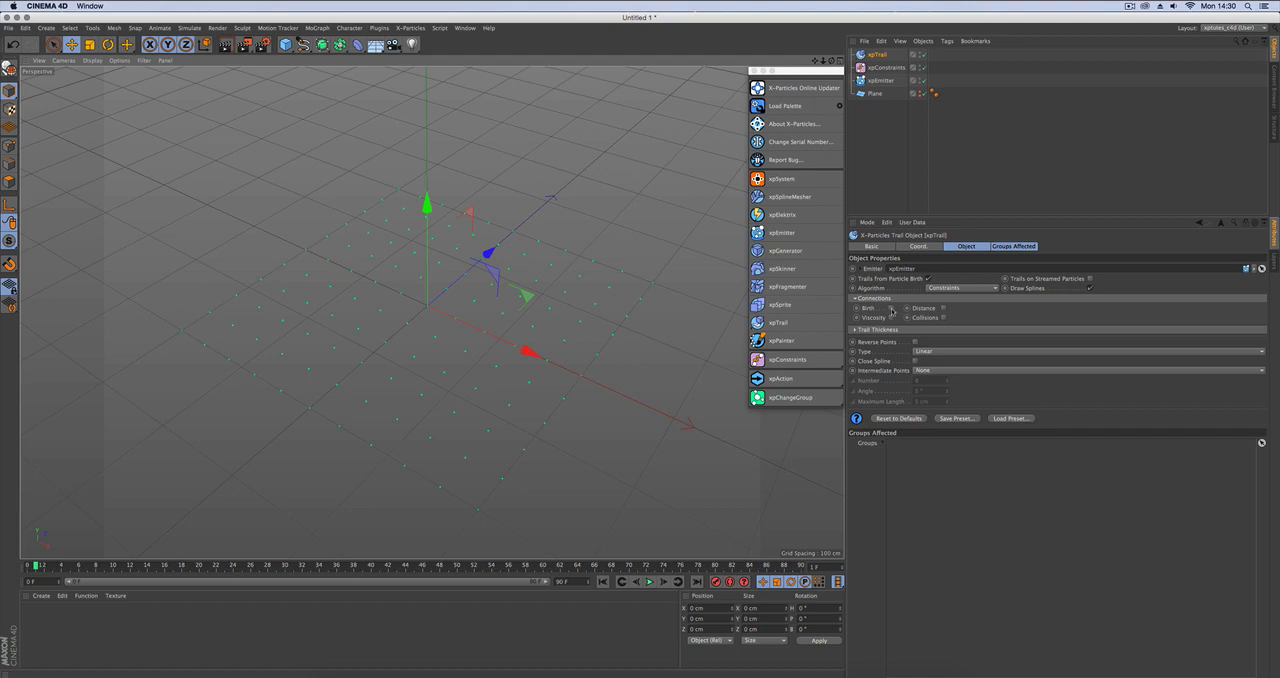
pyautogui.click(891, 308)
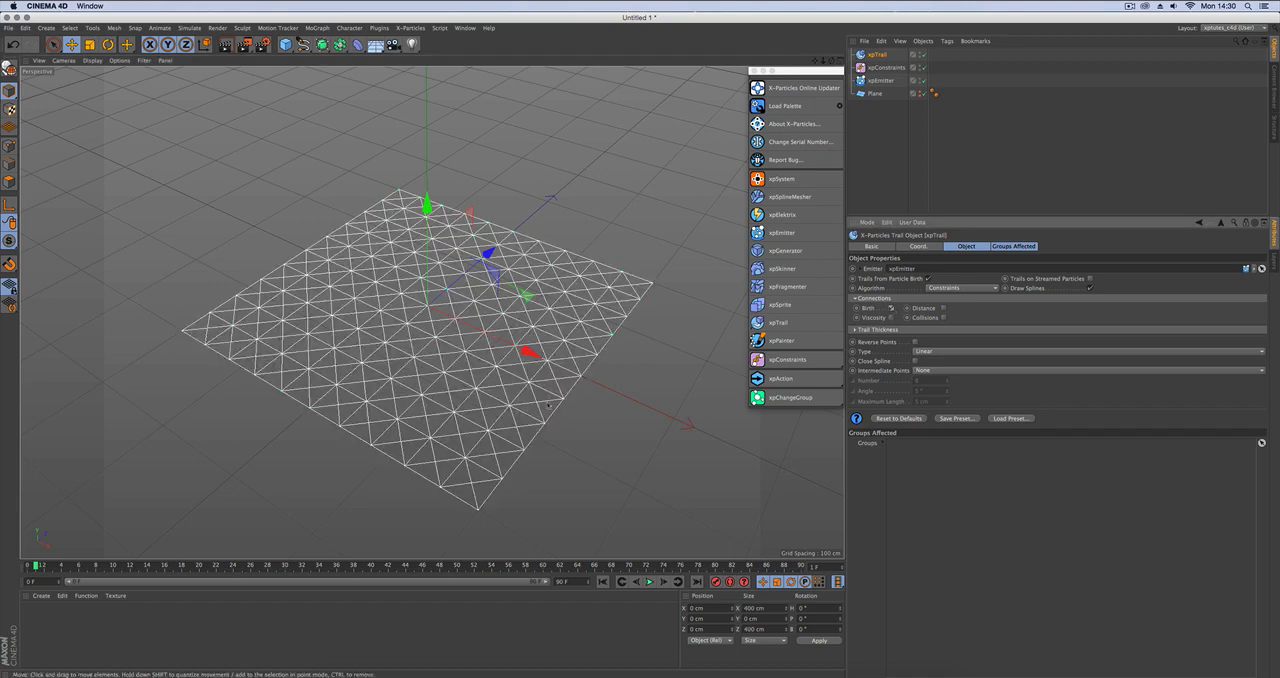
pyautogui.moveTo(547, 394)
pyautogui.keyDown('alt'); pyautogui.mouseDown()
pyautogui.moveTo(590, 394)
pyautogui.moveTo(616, 420)
pyautogui.moveTo(522, 428)
pyautogui.moveTo(582, 442)
pyautogui.moveTo(549, 397)
pyautogui.mouseUp(); pyautogui.keyUp('alt')
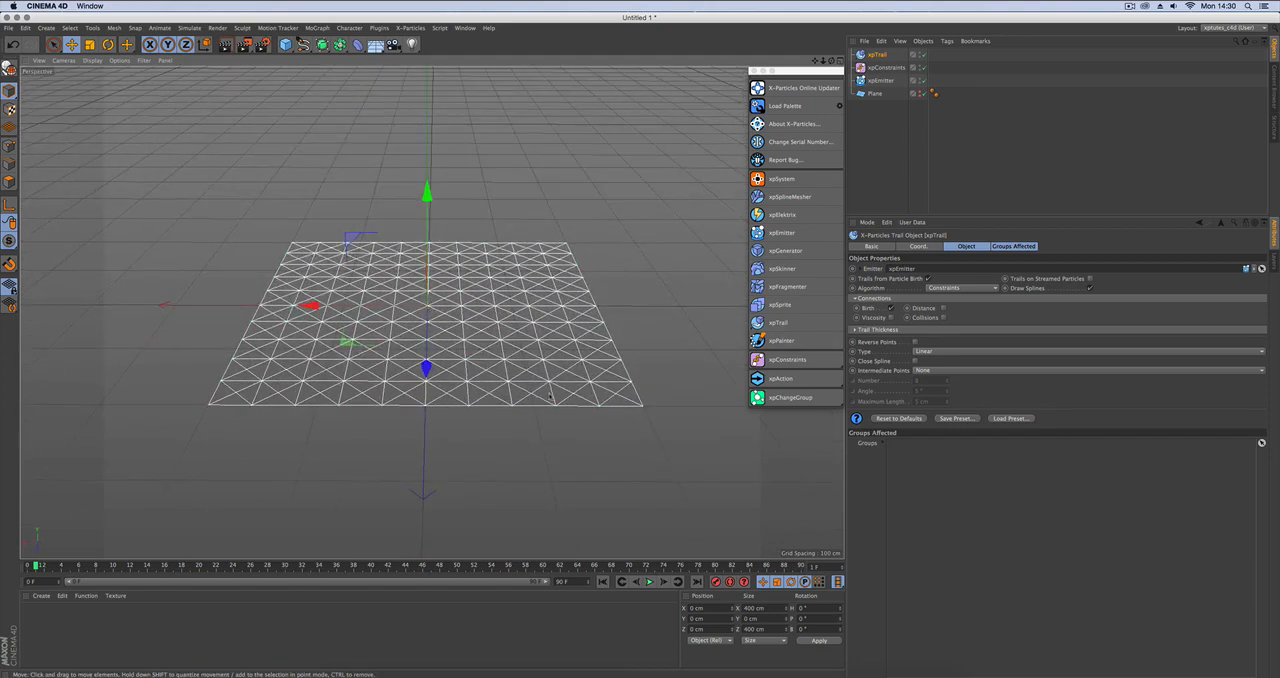